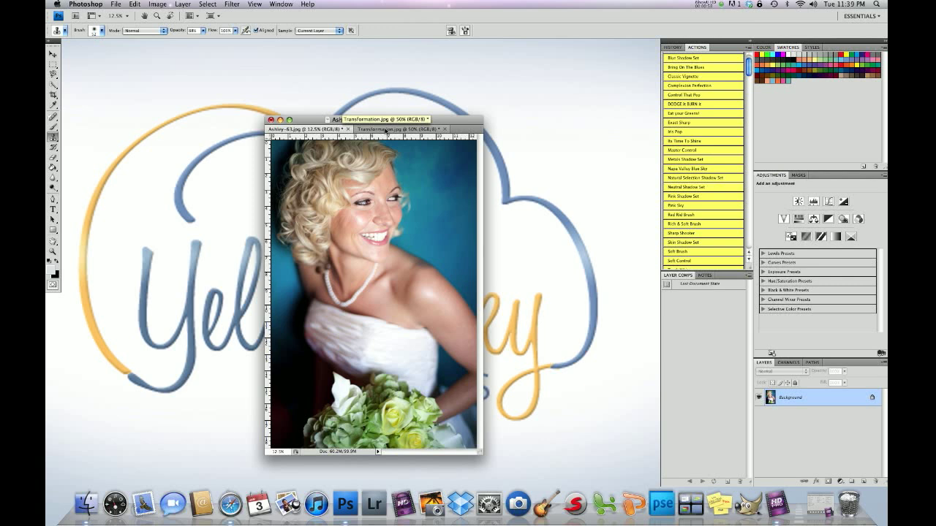
# - Compare the original bride portrait Ashley-63.jpg with the finished edit in Transformation.jpg
pyautogui.click(385, 129)
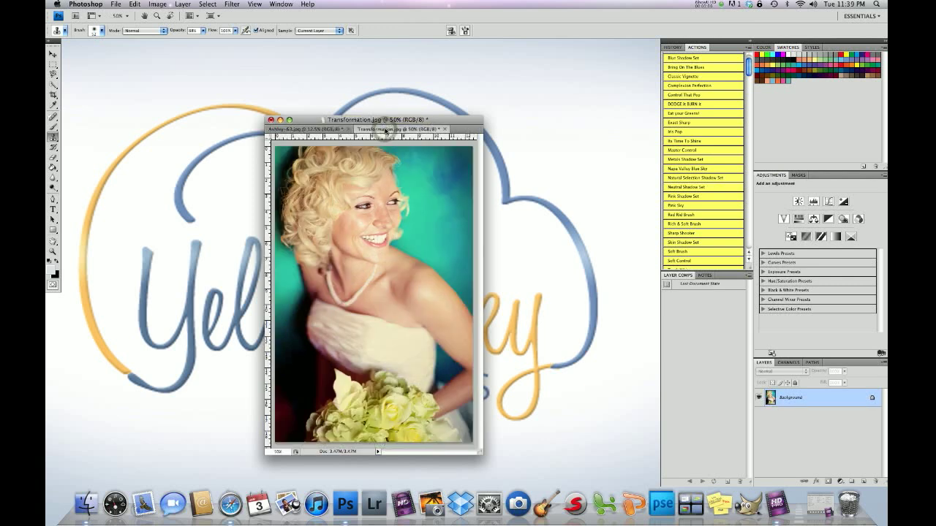
pyautogui.click(331, 130)
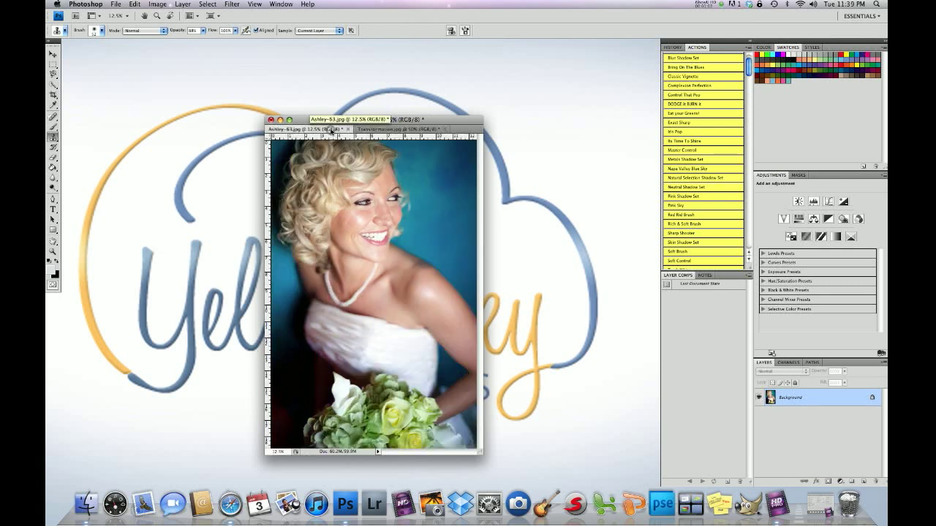
pyautogui.click(400, 129)
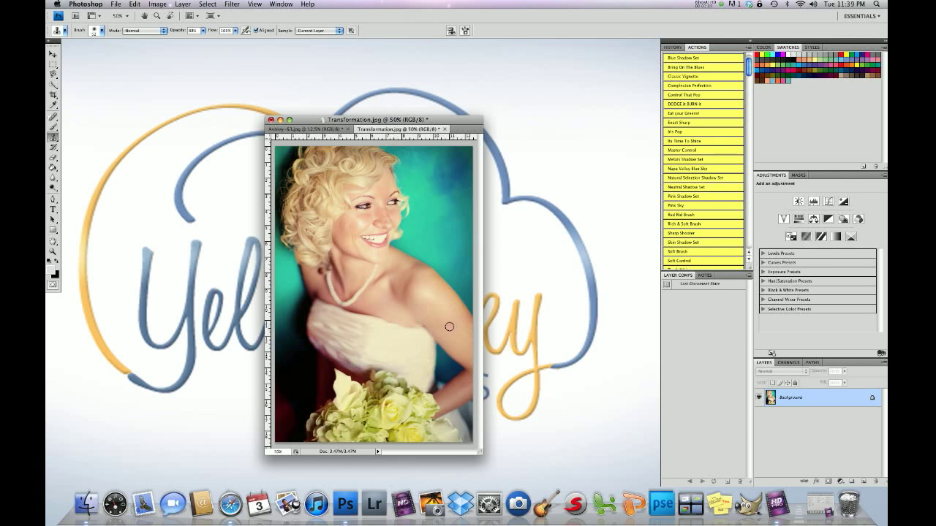
pyautogui.click(317, 129)
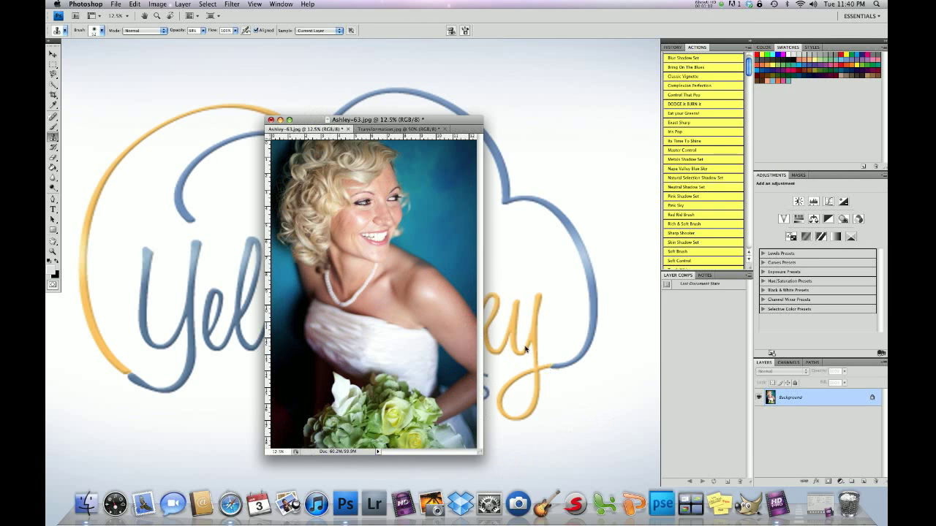
# - Run the Its Time To Shine action on Ashley-63.jpg and expand its layer group
pyautogui.click(681, 142)
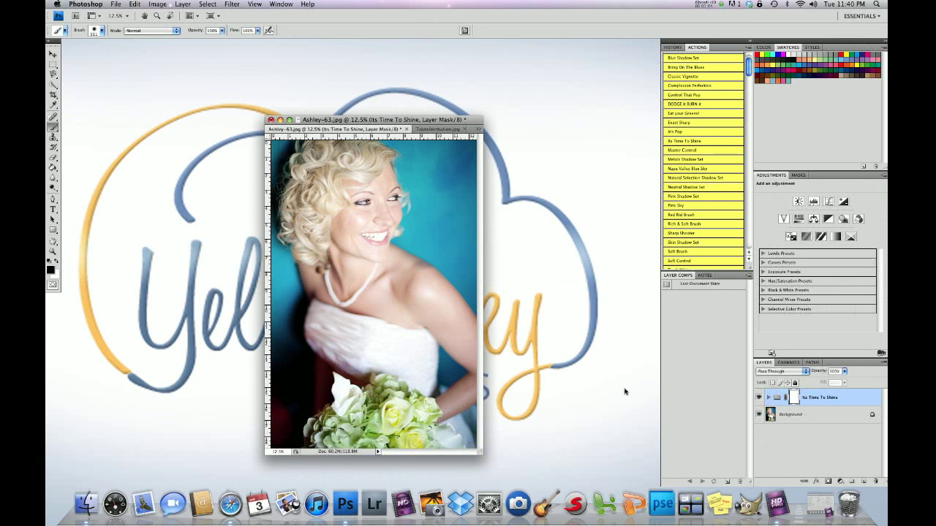
pyautogui.click(767, 399)
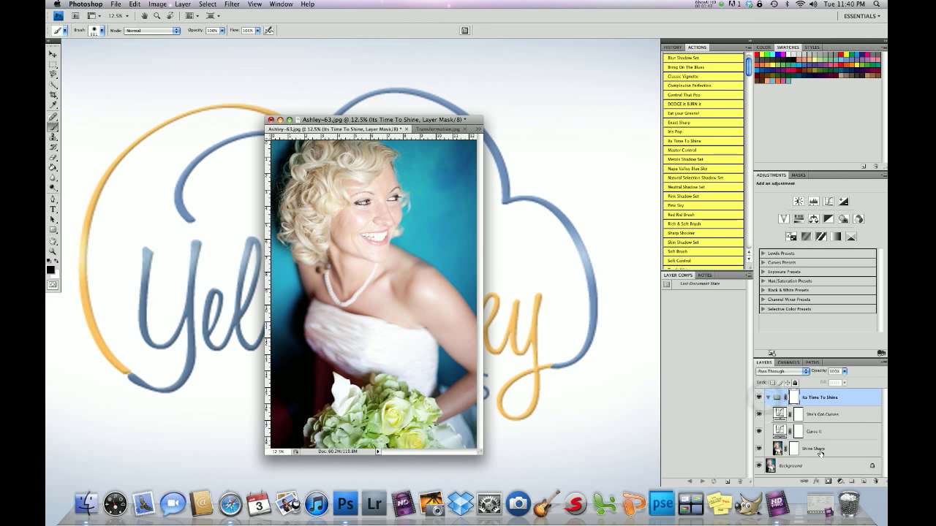
# - Set the Shine Sharp layer's opacity to 50% and hide that layer
pyautogui.click(820, 450)
pyautogui.click(844, 371)
pyautogui.moveTo(844, 374); pyautogui.dragTo(822, 381)
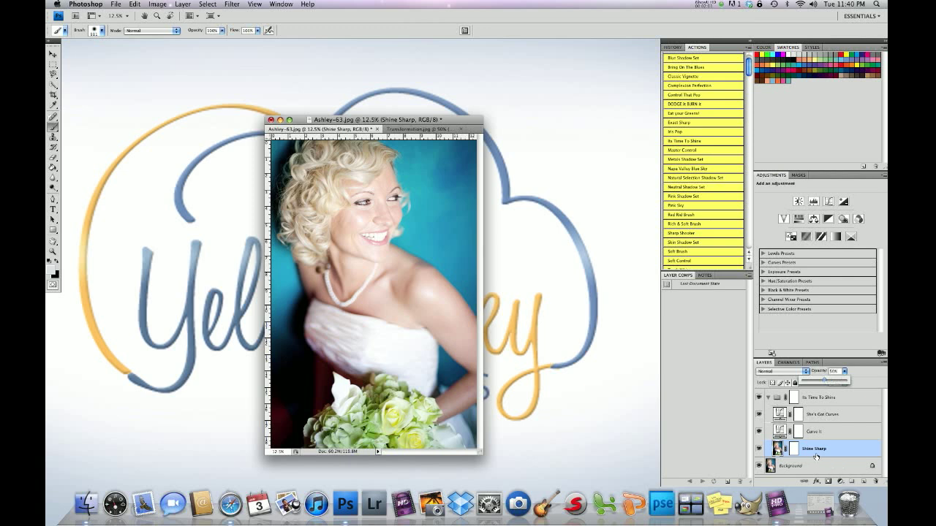
pyautogui.click(759, 448)
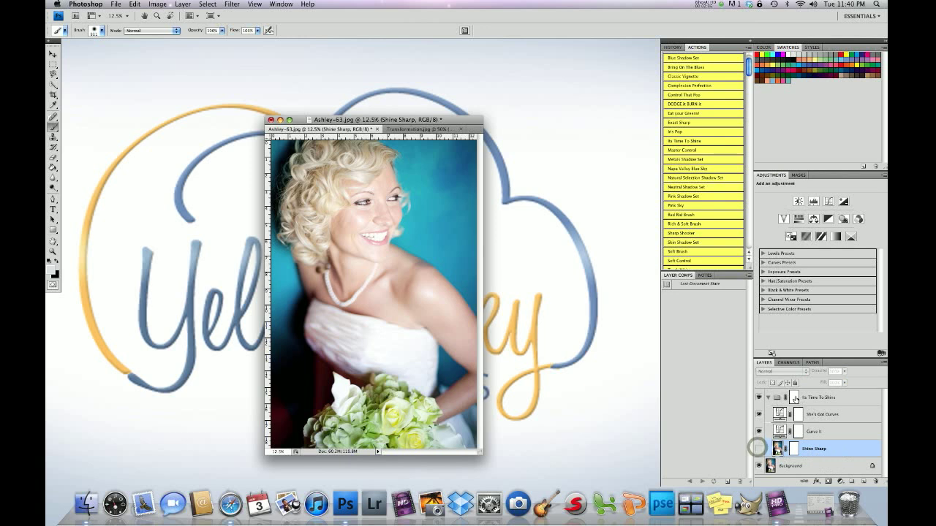
# - Brush black at 35% opacity on the Its Time To Shine group mask over the bride's face and shoulder
pyautogui.click(793, 398)
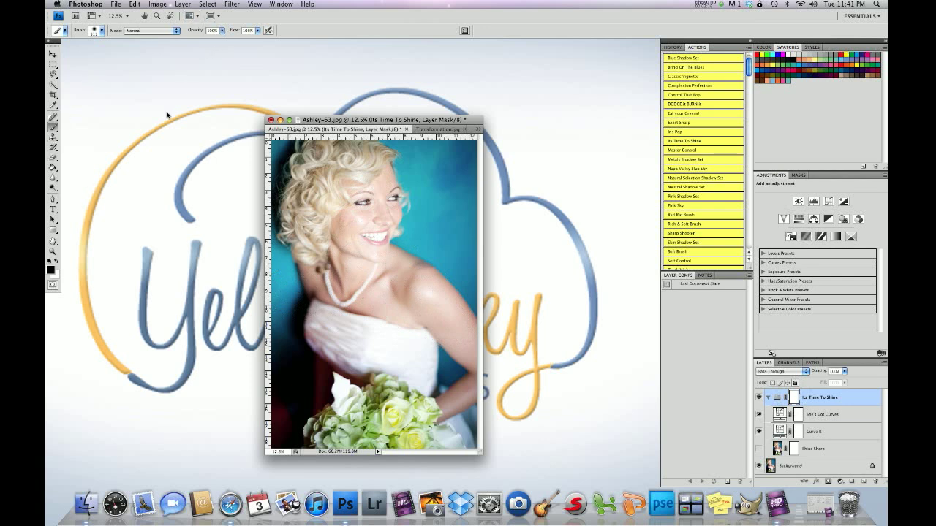
pyautogui.moveTo(223, 32); pyautogui.dragTo(195, 39)
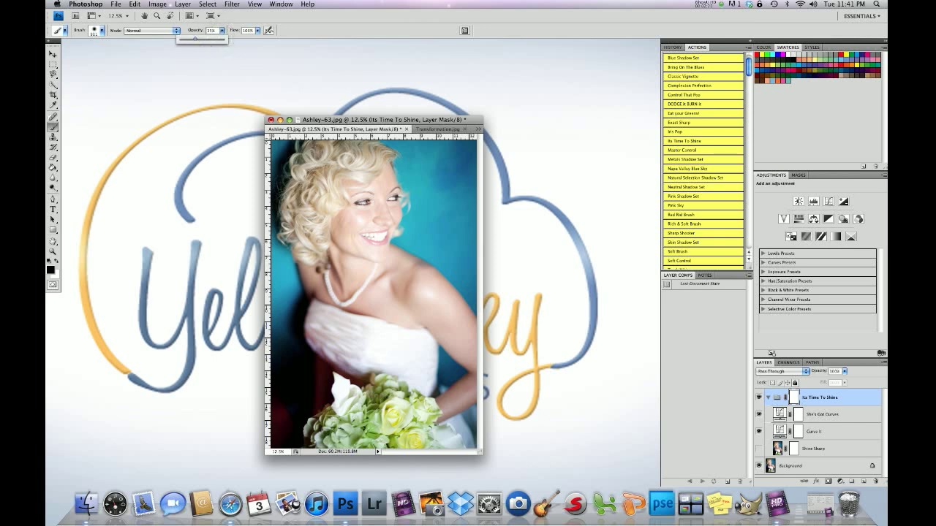
pyautogui.click(375, 196)
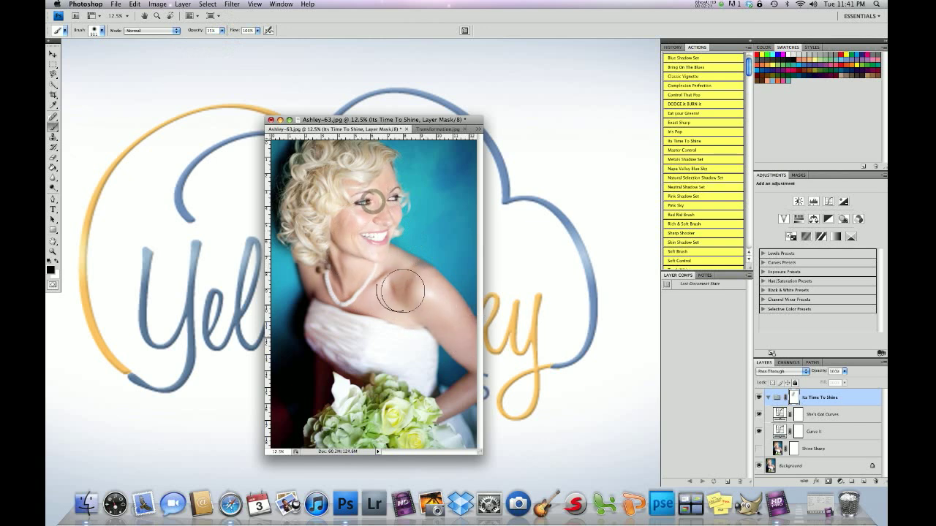
pyautogui.click(380, 198)
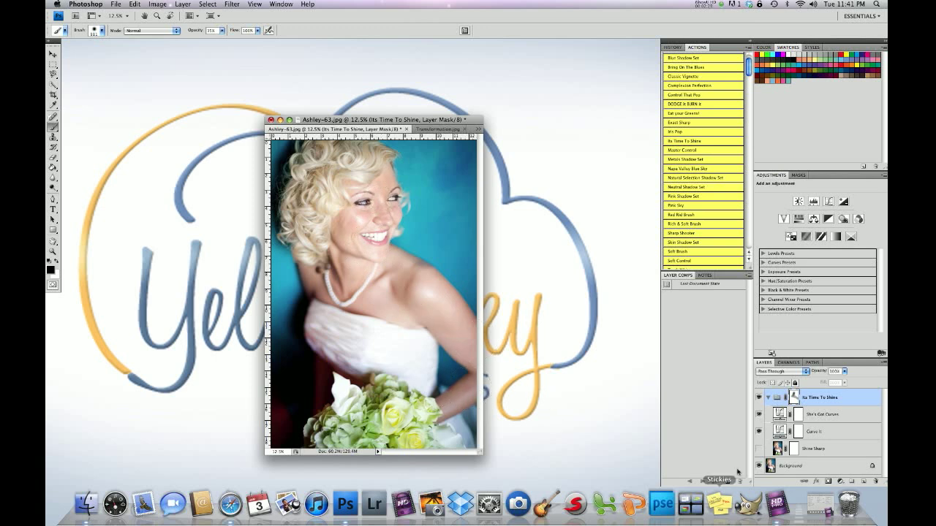
# - Compare the photo with the Shine Sharp layer shown and hidden, and collapse the Its Time To Shine group
pyautogui.click(758, 449)
pyautogui.click(758, 449)
pyautogui.click(767, 398)
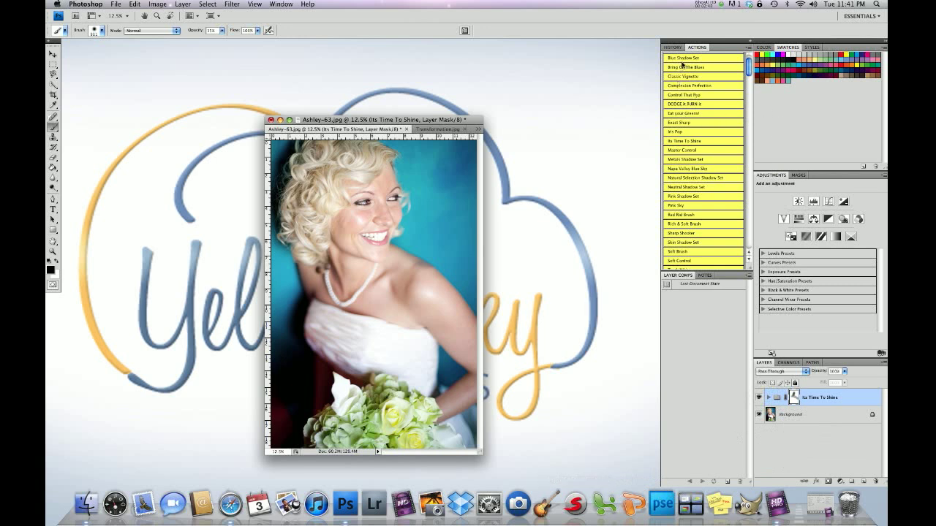
# - Run the Control That Pop action and paint its effect over the bride's eyes and mouth with a 25% opacity brush
pyautogui.click(688, 95)
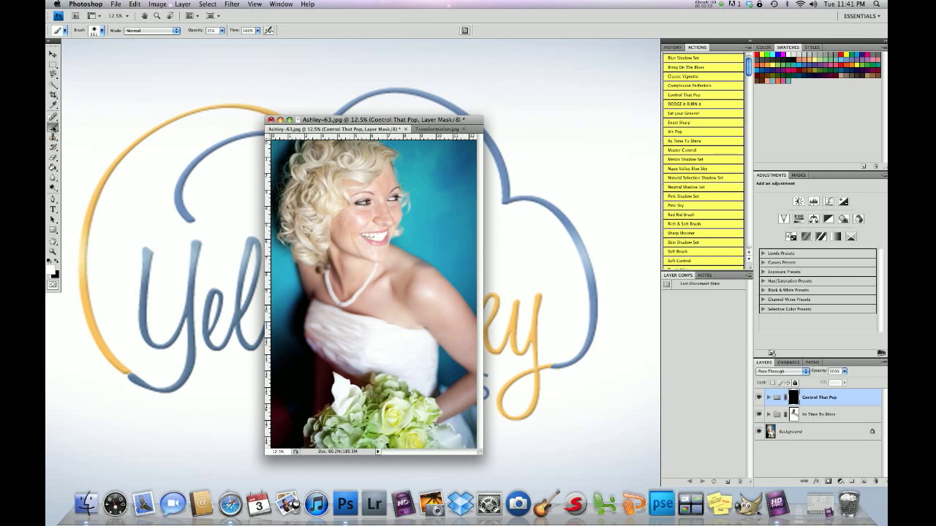
pyautogui.click(223, 34)
pyautogui.moveTo(224, 42); pyautogui.dragTo(219, 41)
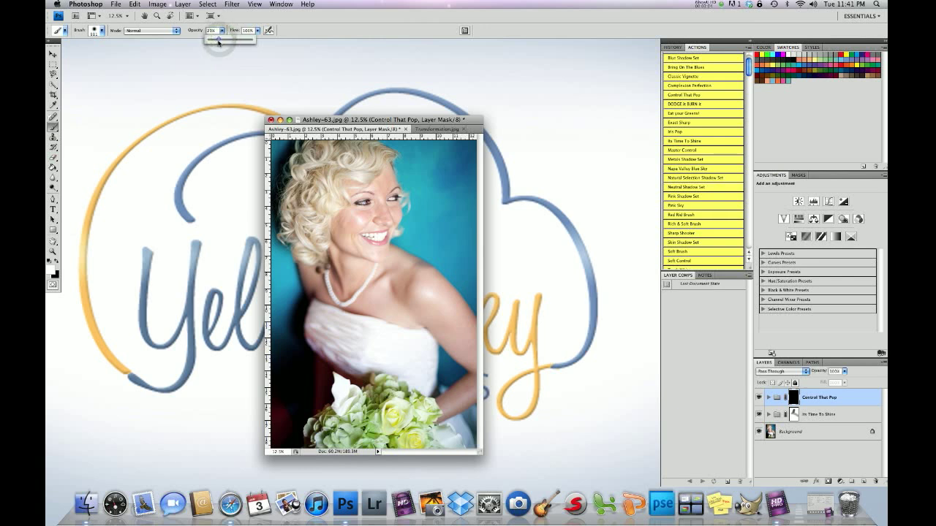
pyautogui.click(372, 207)
pyautogui.moveTo(373, 204)
pyautogui.mouseDown()
pyautogui.moveTo(348, 240)
pyautogui.moveTo(371, 246)
pyautogui.mouseUp()
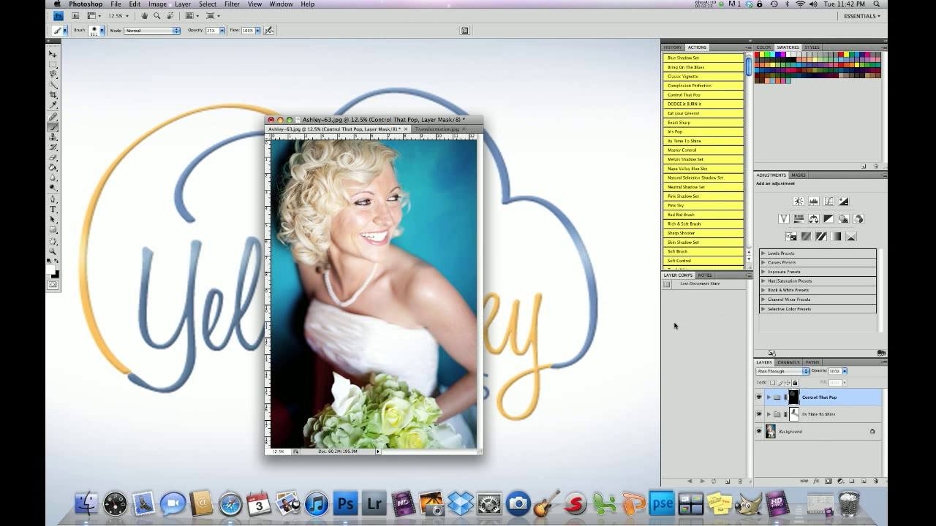
# - Run the Rainbow Sherbet action and change its Pale Pink layer's blend mode to Soft Light
pyautogui.moveTo(748, 73); pyautogui.dragTo(747, 90)
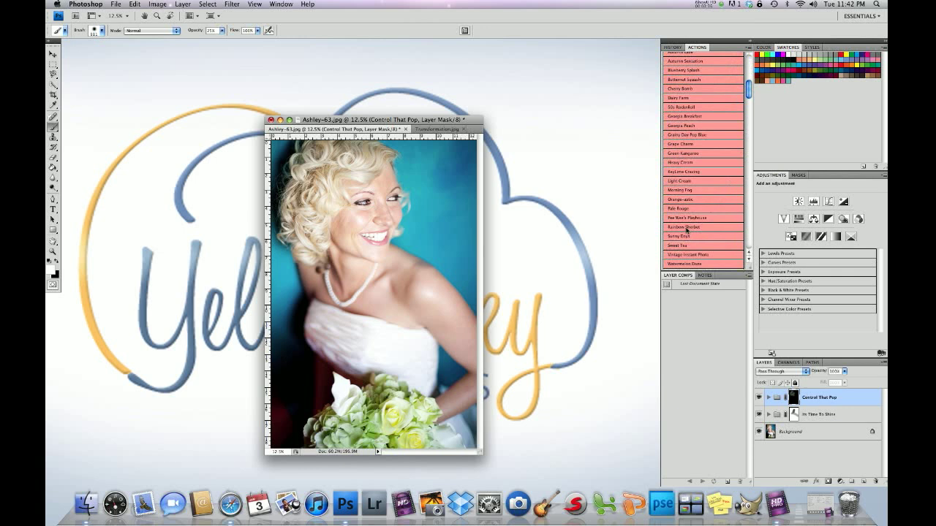
pyautogui.click(686, 228)
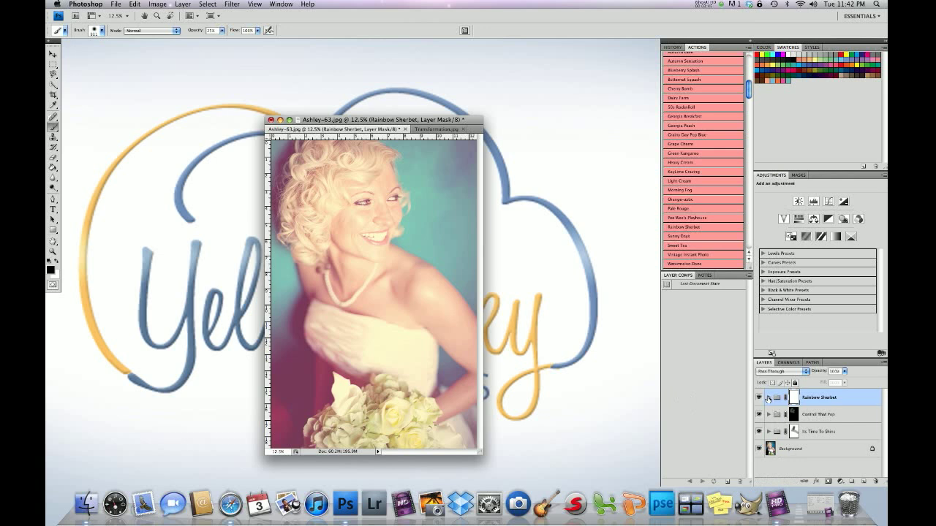
pyautogui.click(767, 397)
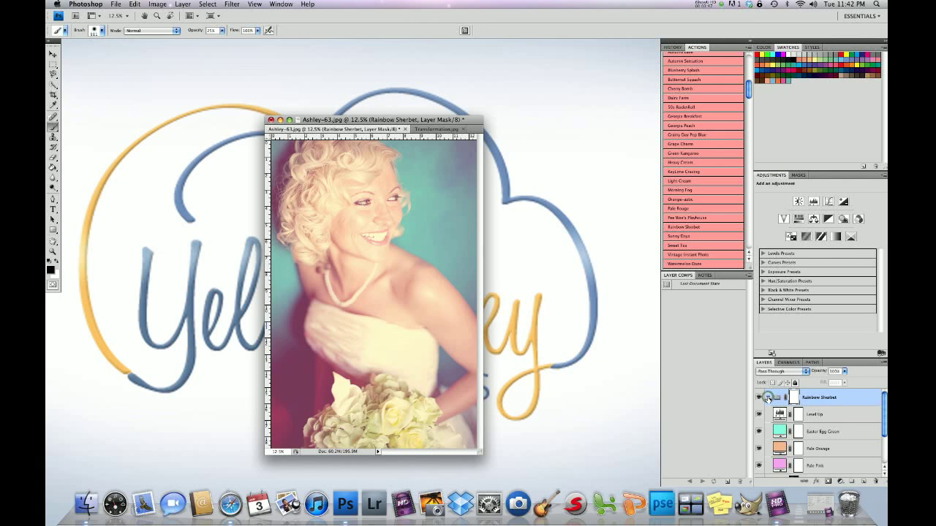
pyautogui.click(817, 468)
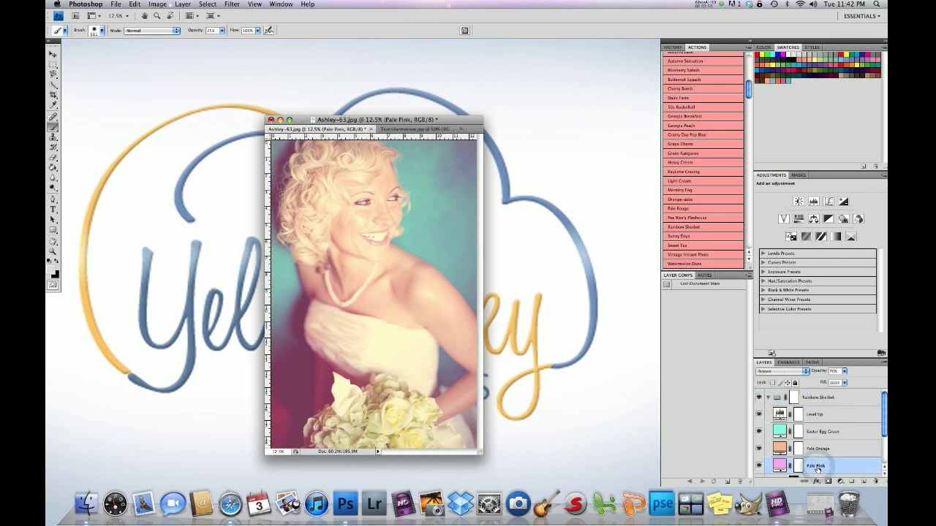
pyautogui.click(805, 373)
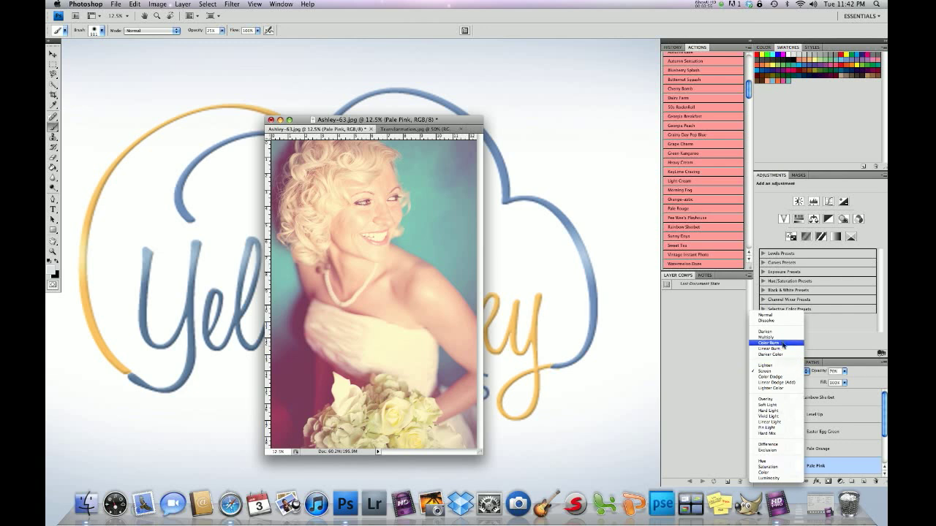
pyautogui.click(772, 406)
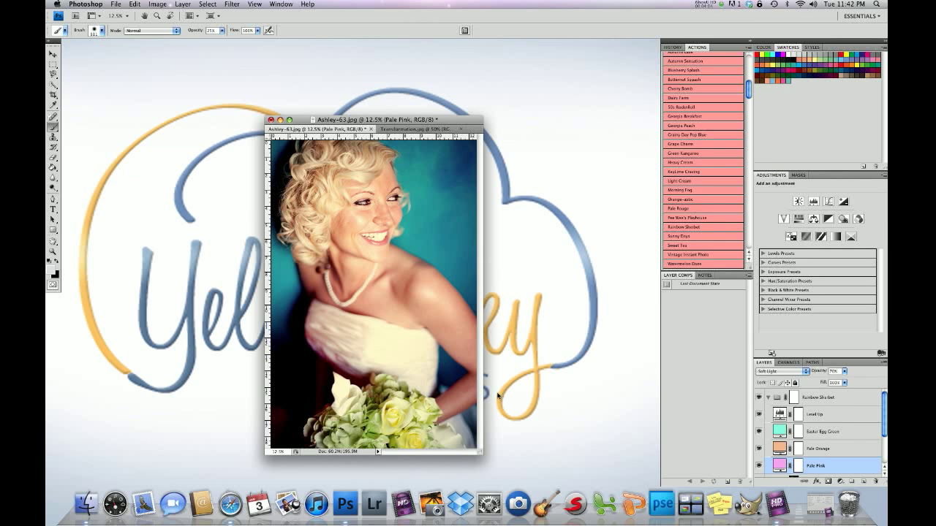
# - Lower the Rainbow Sherbet group's opacity to 55% and collapse the group
pyautogui.click(819, 401)
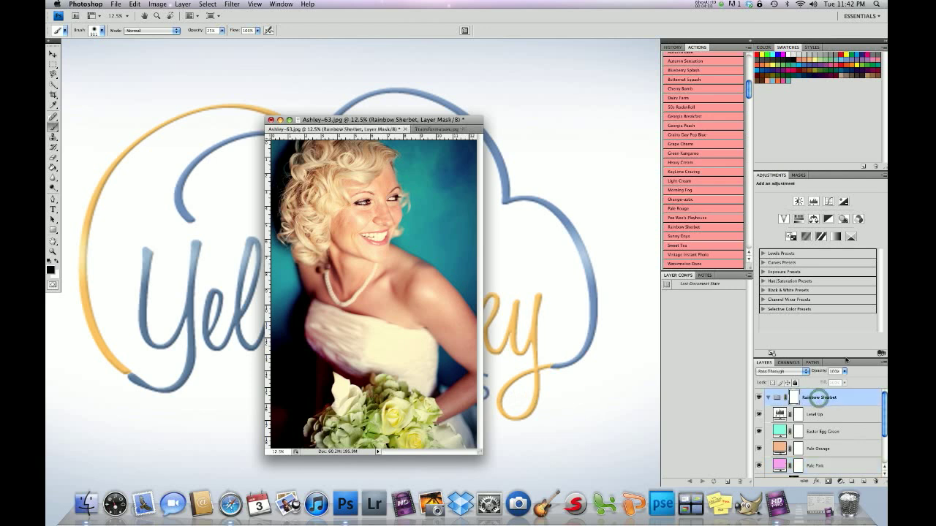
pyautogui.click(843, 372)
pyautogui.moveTo(843, 380); pyautogui.dragTo(835, 381)
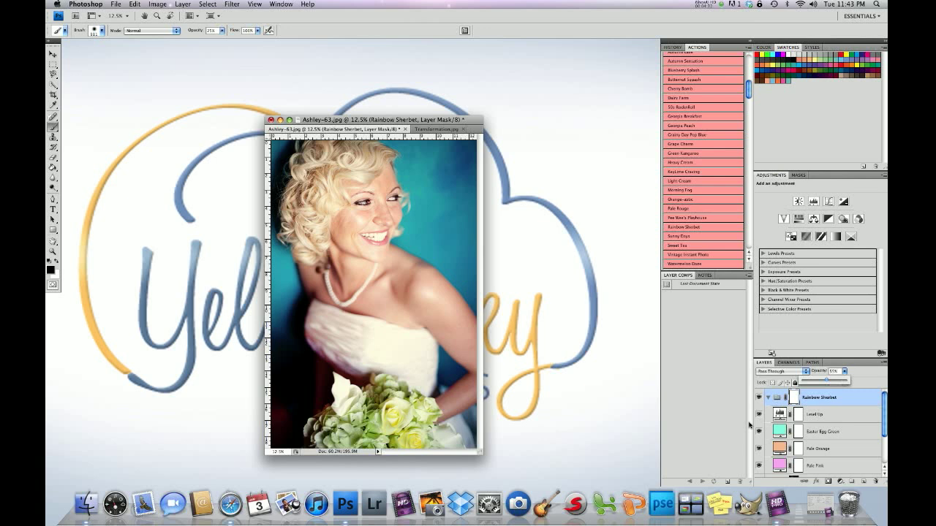
pyautogui.click(768, 398)
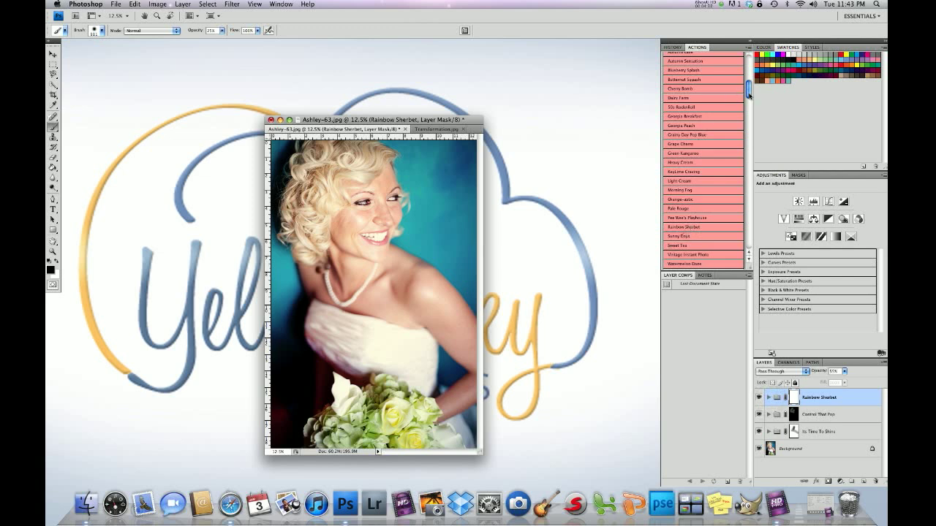
# - Run the Bring On The Blues action and paint its effect onto the blue backdrop right of the bride with a partly transparent brush
pyautogui.scroll(15, 748, 89)
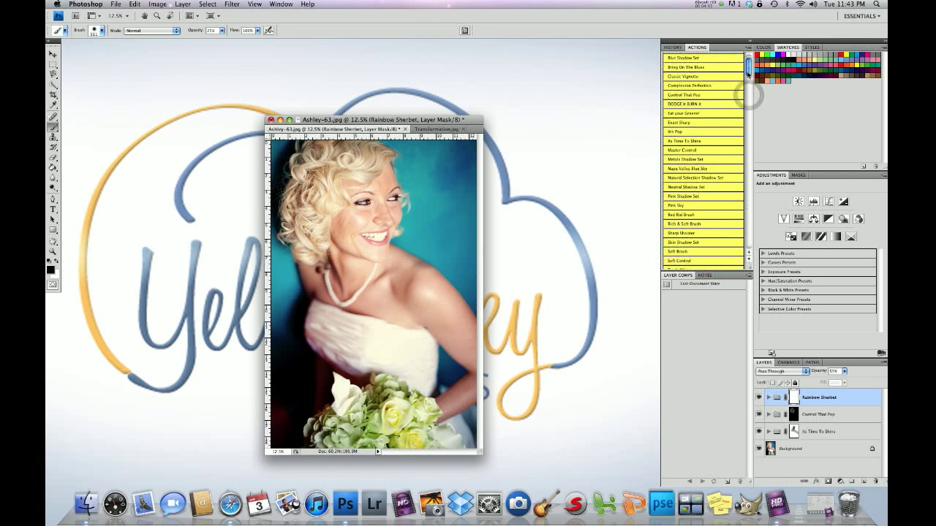
pyautogui.click(693, 67)
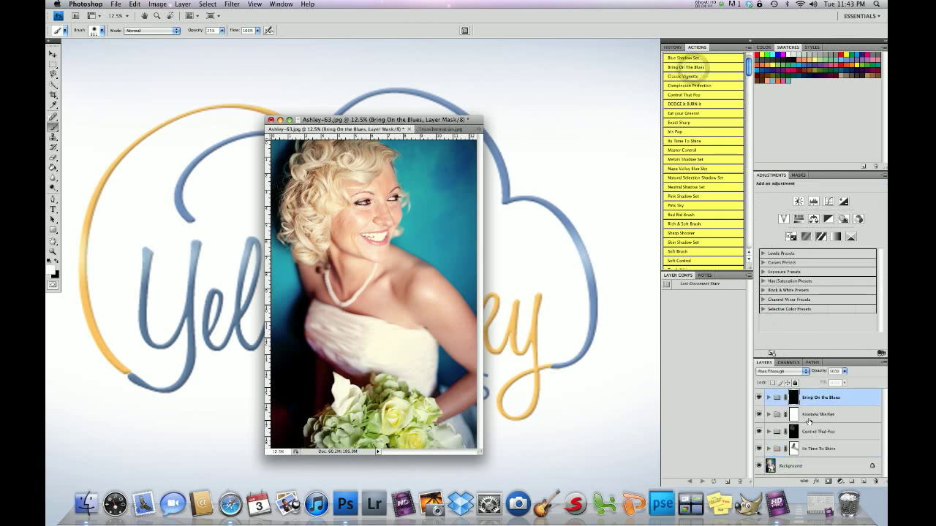
pyautogui.moveTo(445, 192)
pyautogui.mouseDown()
pyautogui.moveTo(423, 189)
pyautogui.moveTo(441, 188)
pyautogui.moveTo(438, 231)
pyautogui.mouseUp()
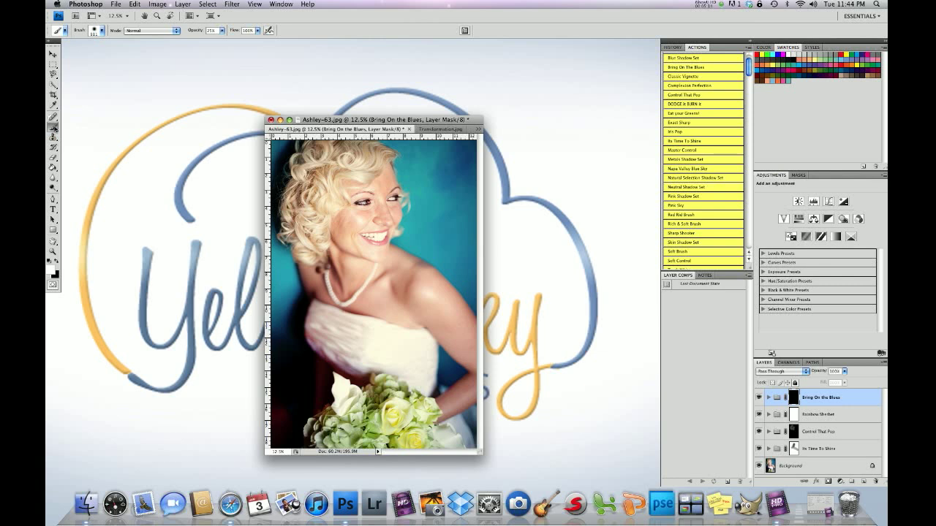
pyautogui.moveTo(219, 32); pyautogui.dragTo(226, 40)
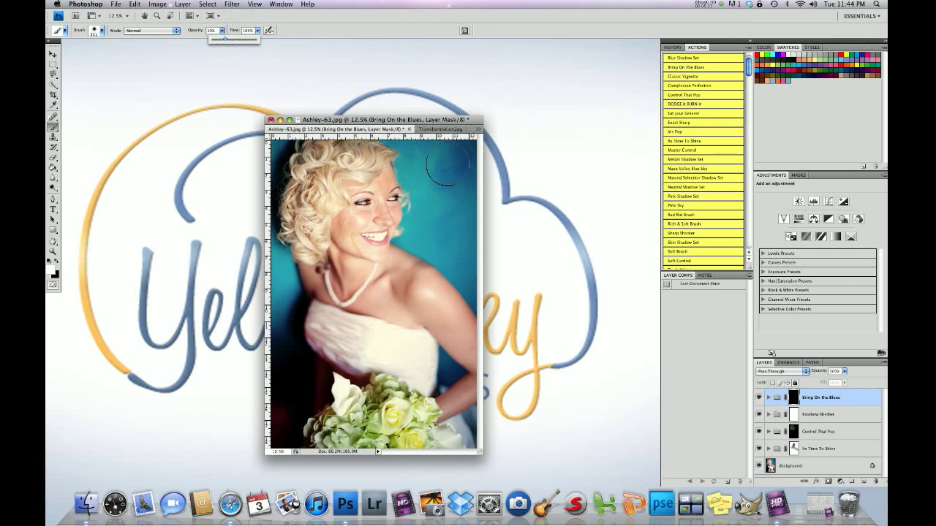
pyautogui.click(411, 149)
pyautogui.moveTo(412, 149)
pyautogui.mouseDown()
pyautogui.moveTo(462, 166)
pyautogui.moveTo(476, 203)
pyautogui.moveTo(458, 162)
pyautogui.moveTo(474, 277)
pyautogui.moveTo(463, 152)
pyautogui.moveTo(474, 275)
pyautogui.mouseUp()
pyautogui.moveTo(471, 257)
pyautogui.mouseDown()
pyautogui.moveTo(465, 167)
pyautogui.moveTo(453, 144)
pyautogui.moveTo(404, 138)
pyautogui.moveTo(458, 143)
pyautogui.moveTo(401, 147)
pyautogui.moveTo(462, 149)
pyautogui.moveTo(472, 204)
pyautogui.mouseUp()
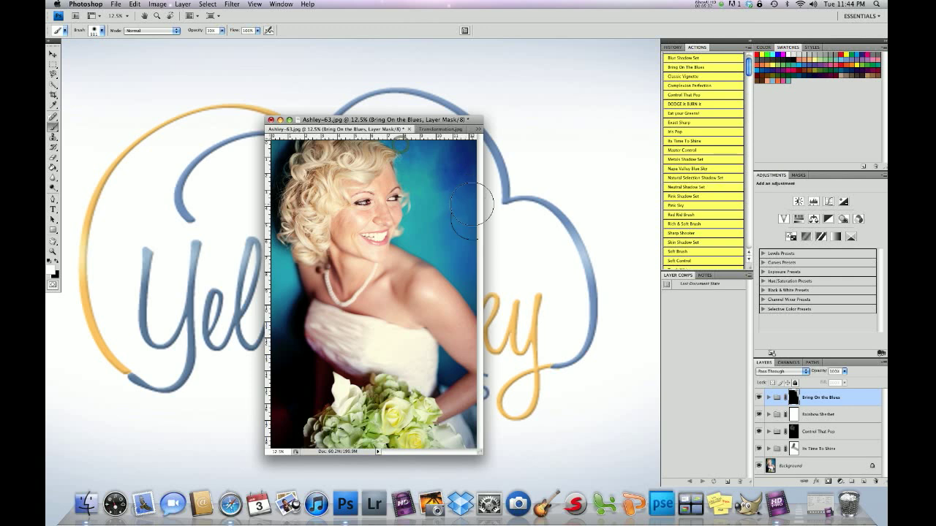
pyautogui.moveTo(482, 454); pyautogui.dragTo(494, 463)
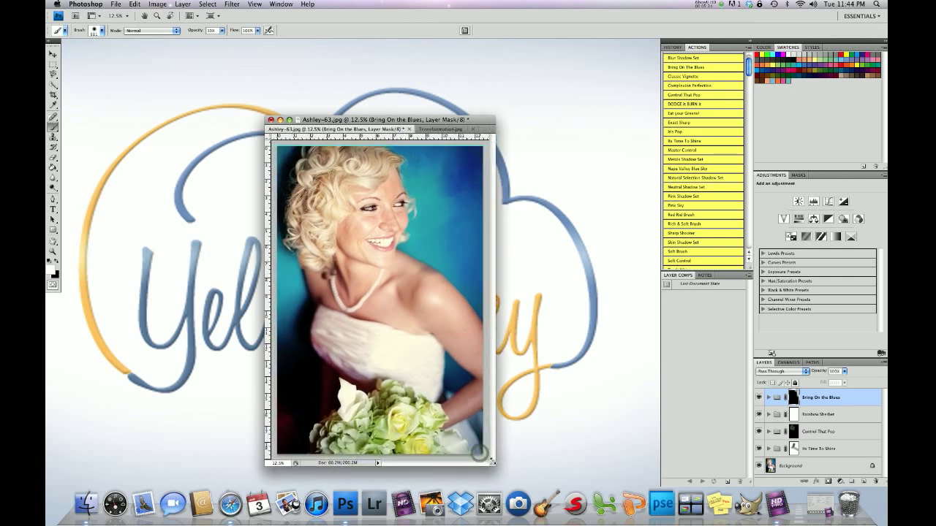
pyautogui.moveTo(420, 153)
pyautogui.mouseDown()
pyautogui.moveTo(462, 169)
pyautogui.moveTo(475, 196)
pyautogui.moveTo(479, 278)
pyautogui.mouseUp()
pyautogui.moveTo(441, 160)
pyautogui.mouseDown()
pyautogui.moveTo(472, 183)
pyautogui.moveTo(475, 261)
pyautogui.mouseUp()
# - Run the Eat your Greens! action and paint its effect onto the backdrop on both sides of the bride
pyautogui.click(685, 114)
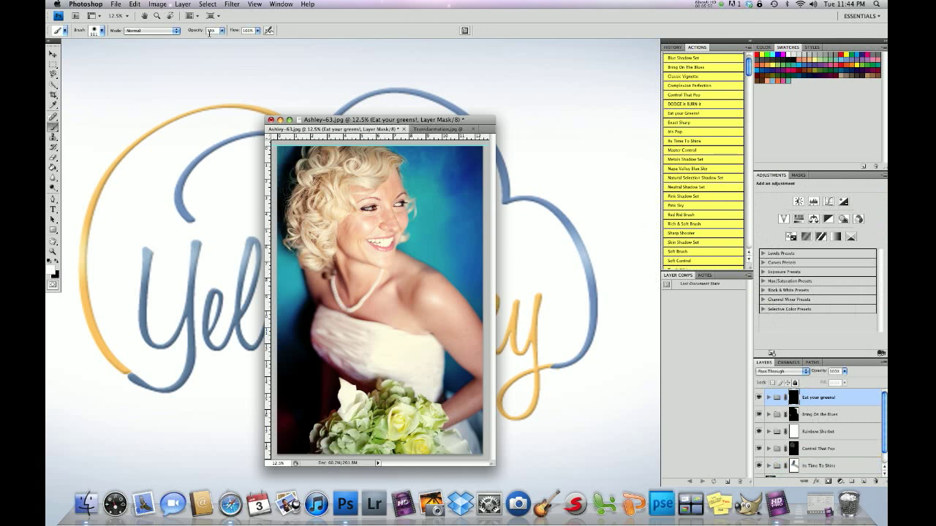
pyautogui.moveTo(422, 187)
pyautogui.mouseDown()
pyautogui.moveTo(433, 246)
pyautogui.moveTo(423, 183)
pyautogui.moveTo(440, 204)
pyautogui.moveTo(439, 246)
pyautogui.moveTo(435, 198)
pyautogui.mouseUp()
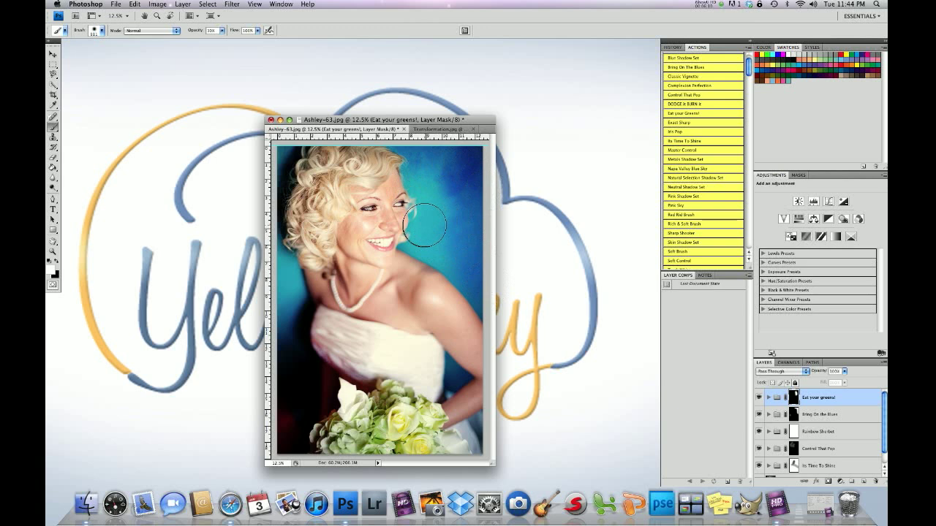
pyautogui.moveTo(425, 186)
pyautogui.mouseDown()
pyautogui.moveTo(430, 233)
pyautogui.moveTo(446, 253)
pyautogui.moveTo(434, 194)
pyautogui.moveTo(407, 240)
pyautogui.mouseUp()
pyautogui.moveTo(294, 288)
pyautogui.mouseDown()
pyautogui.moveTo(281, 253)
pyautogui.moveTo(278, 278)
pyautogui.moveTo(284, 138)
pyautogui.moveTo(284, 178)
pyautogui.mouseUp()
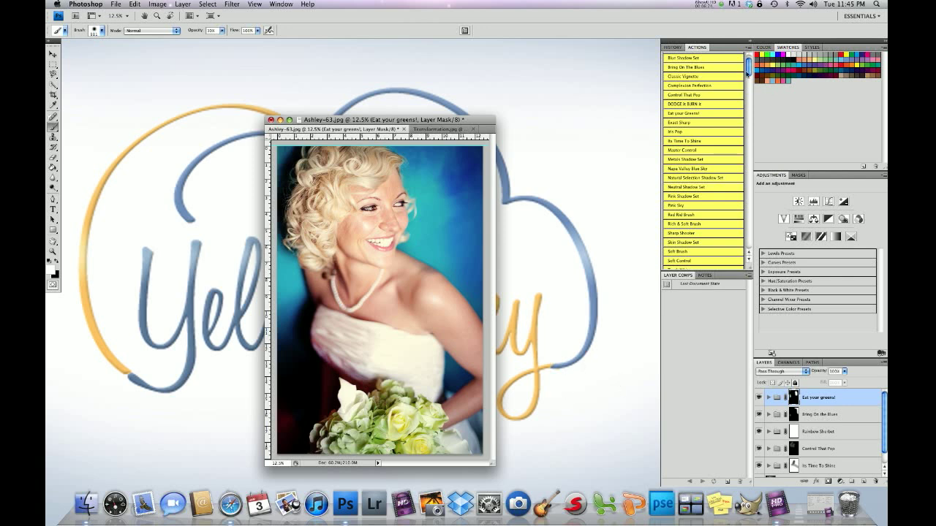
# - Run the African Safari action and paint its effect off the bride's face, neck, shoulders and dress with a partly transparent black brush
pyautogui.scroll(-5, 749, 73)
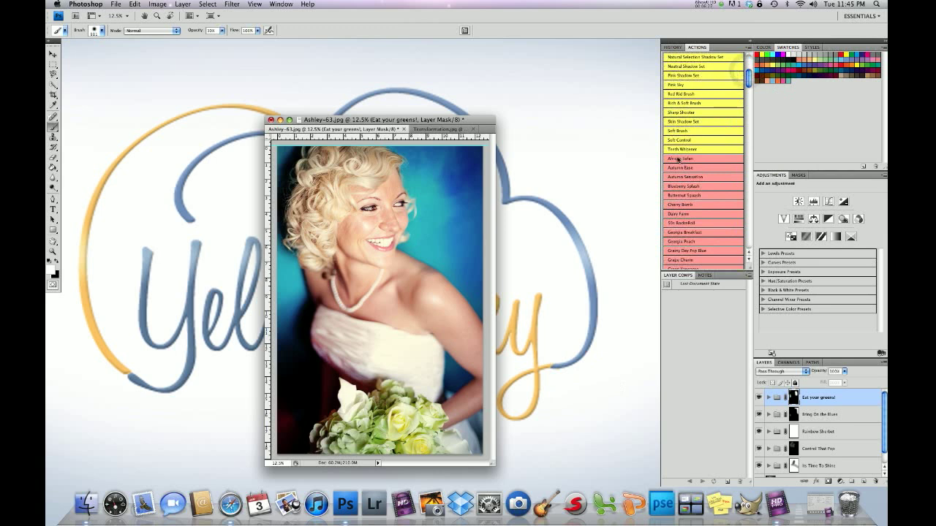
pyautogui.click(678, 159)
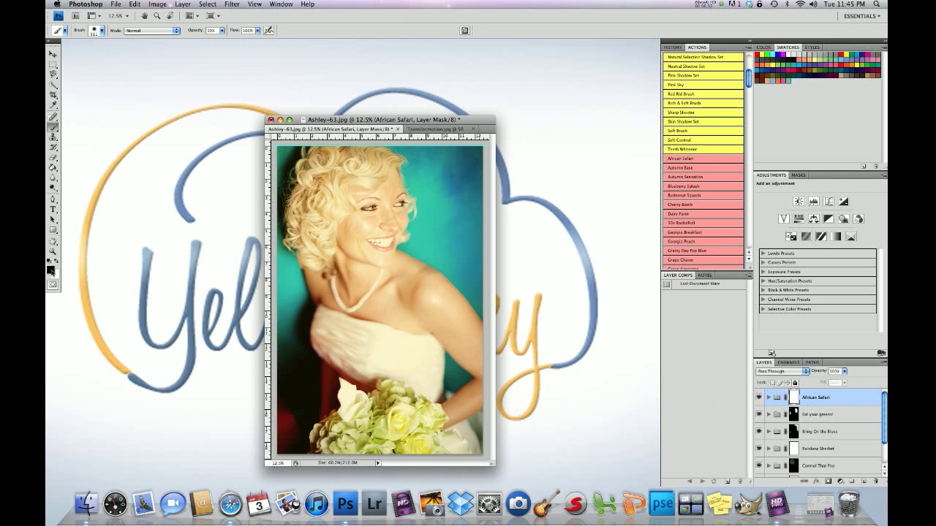
pyautogui.click(221, 33)
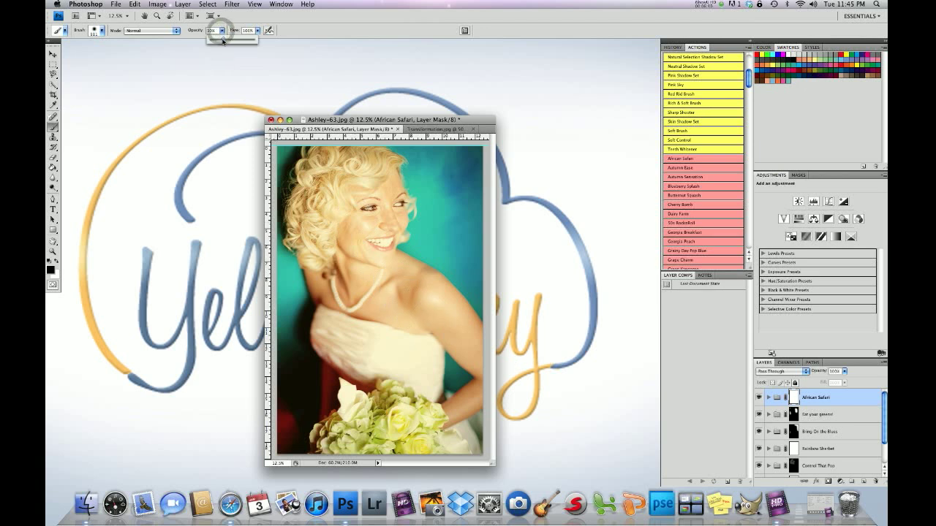
pyautogui.click(385, 197)
pyautogui.moveTo(383, 209)
pyautogui.mouseDown()
pyautogui.moveTo(359, 255)
pyautogui.moveTo(386, 204)
pyautogui.moveTo(364, 258)
pyautogui.moveTo(387, 198)
pyautogui.moveTo(374, 273)
pyautogui.moveTo(376, 220)
pyautogui.moveTo(357, 275)
pyautogui.mouseUp()
pyautogui.moveTo(355, 279)
pyautogui.mouseDown()
pyautogui.moveTo(374, 292)
pyautogui.moveTo(449, 317)
pyautogui.moveTo(358, 273)
pyautogui.mouseUp()
pyautogui.moveTo(423, 299)
pyautogui.mouseDown()
pyautogui.moveTo(367, 282)
pyautogui.moveTo(326, 287)
pyautogui.moveTo(328, 277)
pyautogui.moveTo(428, 315)
pyautogui.moveTo(384, 256)
pyautogui.moveTo(372, 219)
pyautogui.moveTo(386, 191)
pyautogui.moveTo(361, 243)
pyautogui.moveTo(370, 221)
pyautogui.moveTo(378, 315)
pyautogui.moveTo(334, 322)
pyautogui.moveTo(387, 349)
pyautogui.mouseUp()
pyautogui.moveTo(330, 332)
pyautogui.mouseDown()
pyautogui.moveTo(398, 363)
pyautogui.moveTo(336, 338)
pyautogui.mouseUp()
pyautogui.moveTo(340, 342)
pyautogui.mouseDown()
pyautogui.moveTo(405, 360)
pyautogui.moveTo(360, 349)
pyautogui.mouseUp()
pyautogui.moveTo(357, 349); pyautogui.dragTo(429, 361)
pyautogui.moveTo(427, 364)
pyautogui.mouseDown()
pyautogui.moveTo(362, 353)
pyautogui.moveTo(334, 333)
pyautogui.moveTo(333, 291)
pyautogui.moveTo(352, 351)
pyautogui.mouseUp()
pyautogui.moveTo(362, 355)
pyautogui.mouseDown()
pyautogui.moveTo(423, 374)
pyautogui.moveTo(338, 332)
pyautogui.moveTo(328, 303)
pyautogui.mouseUp()
pyautogui.moveTo(327, 303)
pyautogui.mouseDown()
pyautogui.moveTo(391, 192)
pyautogui.moveTo(361, 263)
pyautogui.moveTo(369, 299)
pyautogui.moveTo(397, 272)
pyautogui.moveTo(471, 347)
pyautogui.moveTo(454, 316)
pyautogui.moveTo(400, 273)
pyautogui.moveTo(378, 263)
pyautogui.moveTo(488, 367)
pyautogui.moveTo(399, 344)
pyautogui.moveTo(463, 459)
pyautogui.mouseUp()
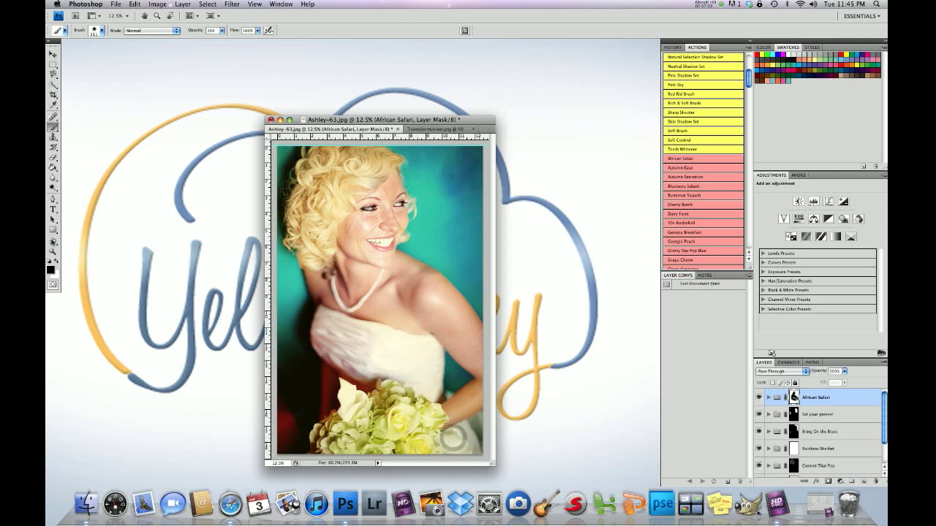
# - Enlarge the brush to 473 px and mask the African Safari effect off the bride's lower arm and face
pyautogui.click(101, 31)
pyautogui.click(130, 53)
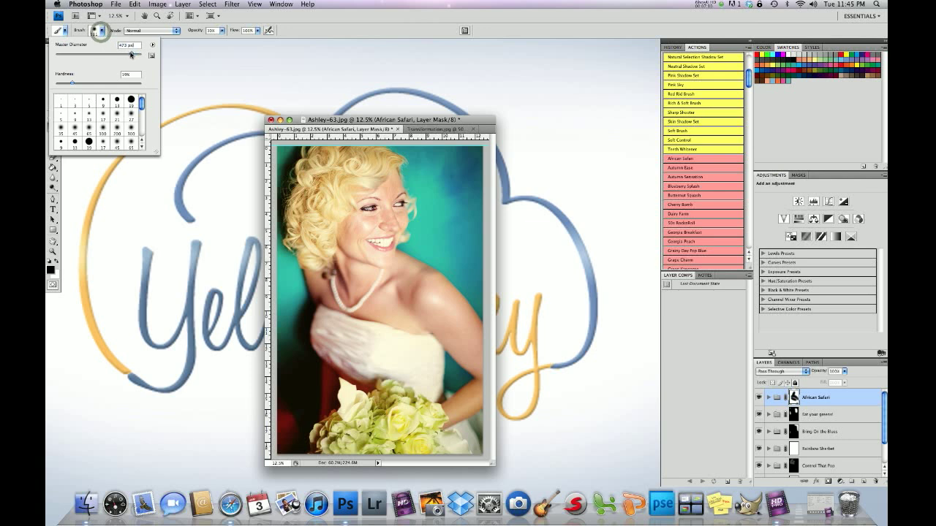
pyautogui.moveTo(479, 391); pyautogui.dragTo(447, 419)
pyautogui.moveTo(483, 389)
pyautogui.mouseDown()
pyautogui.moveTo(442, 414)
pyautogui.moveTo(480, 380)
pyautogui.moveTo(480, 366)
pyautogui.moveTo(444, 315)
pyautogui.moveTo(391, 276)
pyautogui.moveTo(370, 277)
pyautogui.moveTo(387, 198)
pyautogui.mouseUp()
# - Enlarge the brush further and mask the African Safari effect off the bride's blonde hair
pyautogui.click(102, 30)
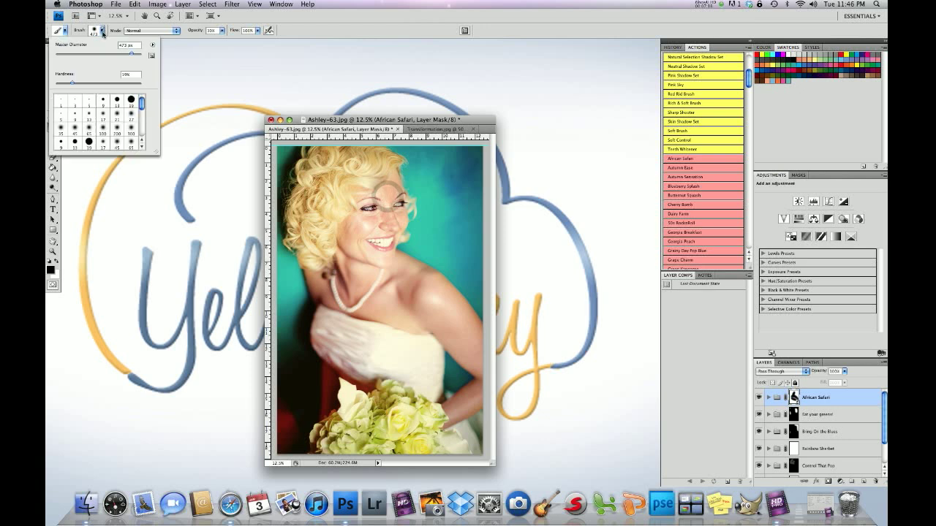
pyautogui.moveTo(133, 54); pyautogui.dragTo(135, 56)
pyautogui.moveTo(352, 170)
pyautogui.mouseDown()
pyautogui.moveTo(324, 188)
pyautogui.moveTo(311, 183)
pyautogui.moveTo(309, 240)
pyautogui.moveTo(351, 189)
pyautogui.moveTo(391, 172)
pyautogui.moveTo(384, 162)
pyautogui.moveTo(339, 258)
pyautogui.mouseUp()
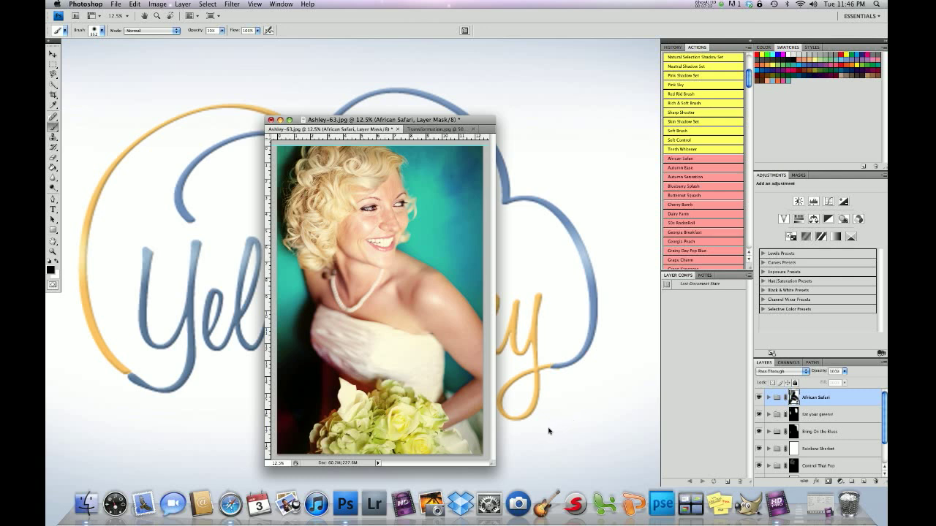
# - Expand the African Safari group and set its Tan layer's blend mode to Color Burn
pyautogui.click(768, 397)
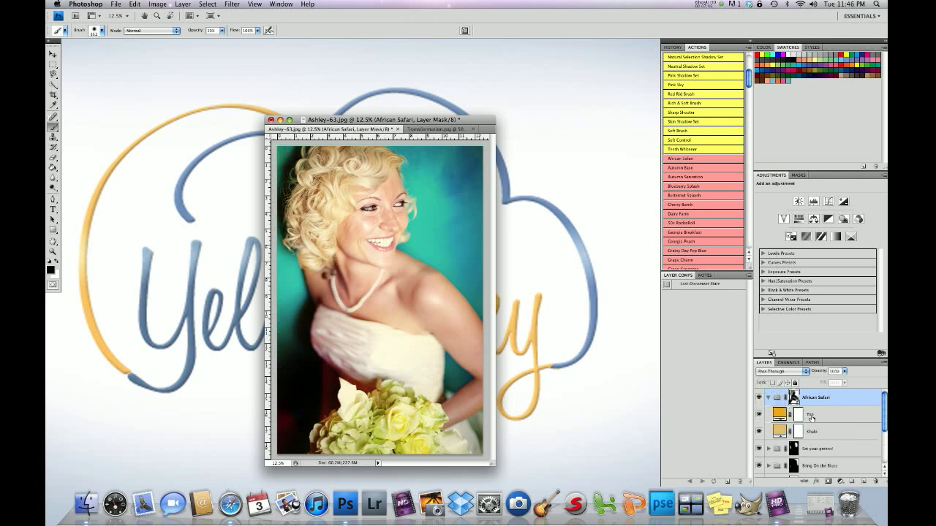
pyautogui.click(810, 415)
pyautogui.click(805, 372)
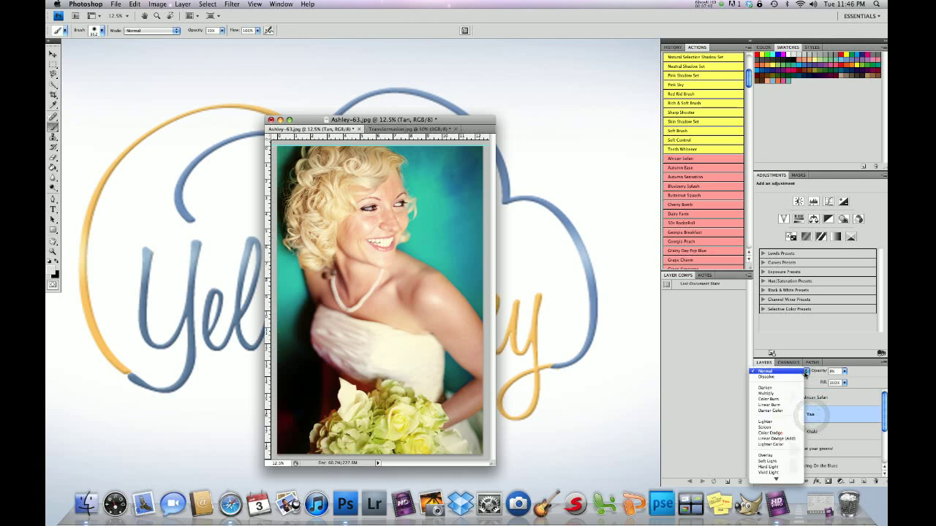
pyautogui.click(778, 402)
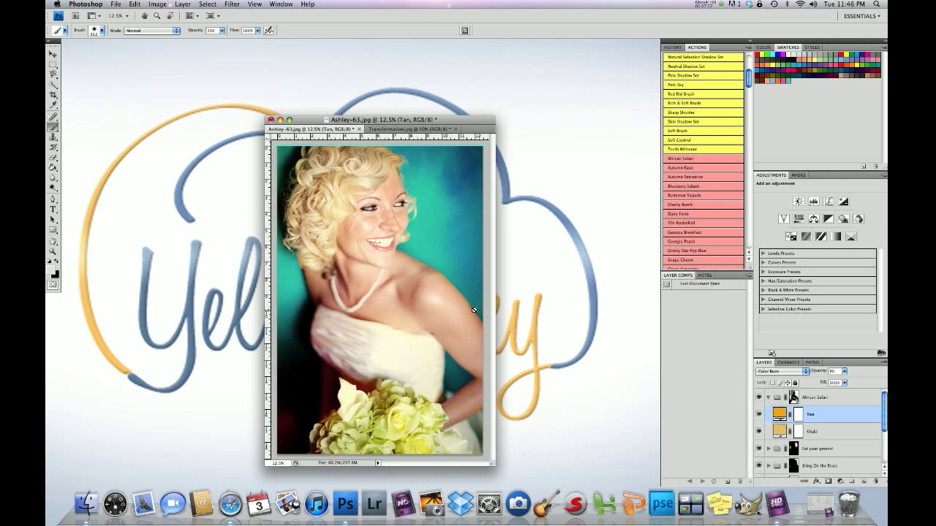
# - Select the African Safari group and flatten the image into a single background layer
pyautogui.click(814, 399)
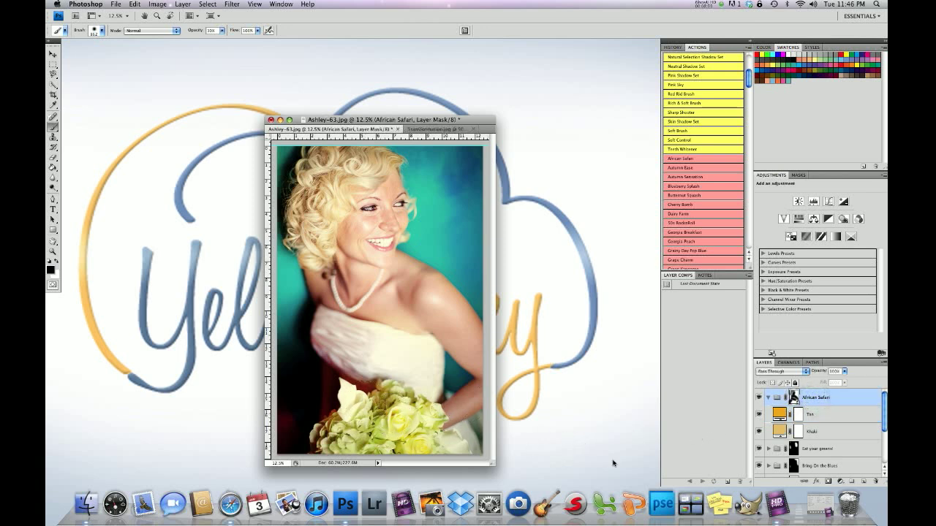
pyautogui.click(181, 3)
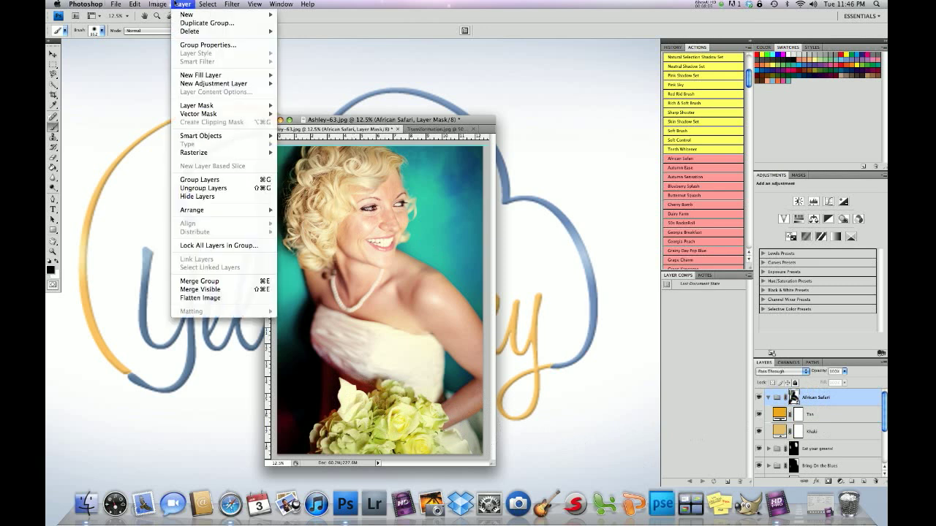
pyautogui.click(197, 298)
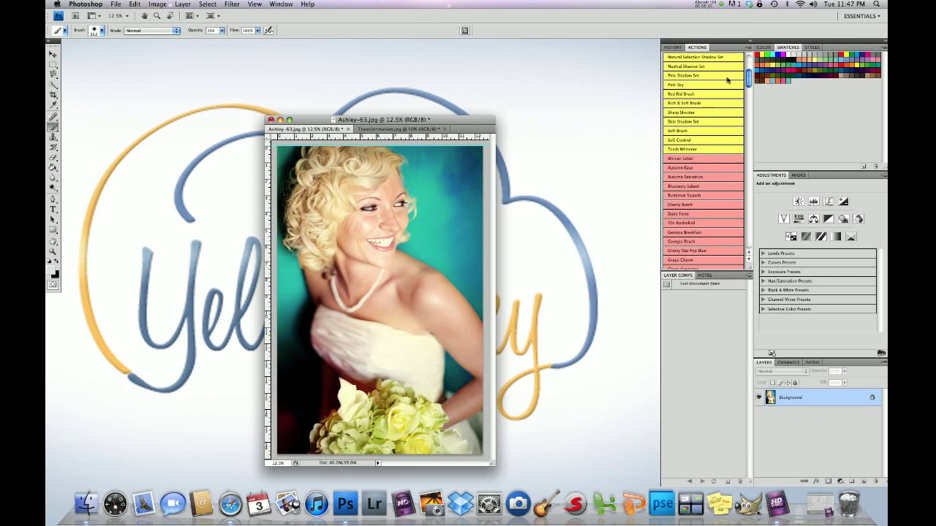
# - Run the Complexion Perfection action and make white the painting colour for its mask
pyautogui.scroll(5, 747, 81)
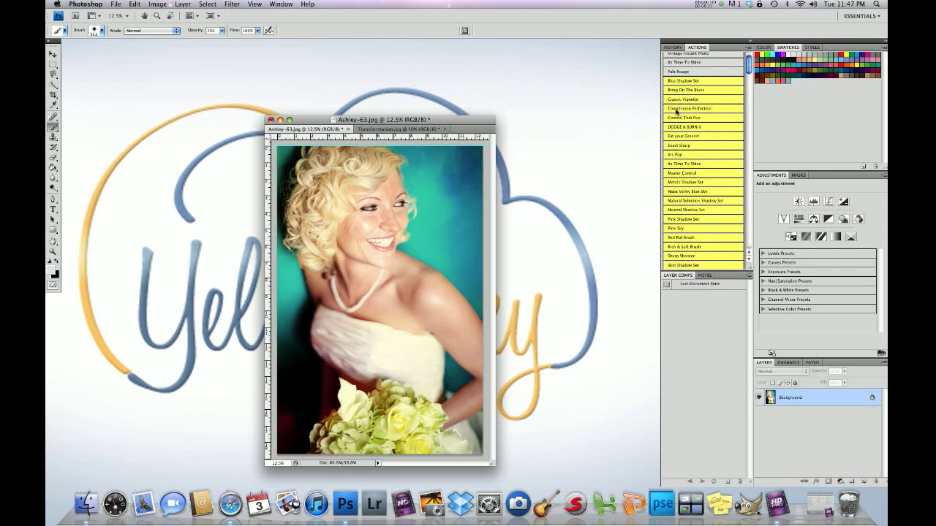
pyautogui.click(674, 108)
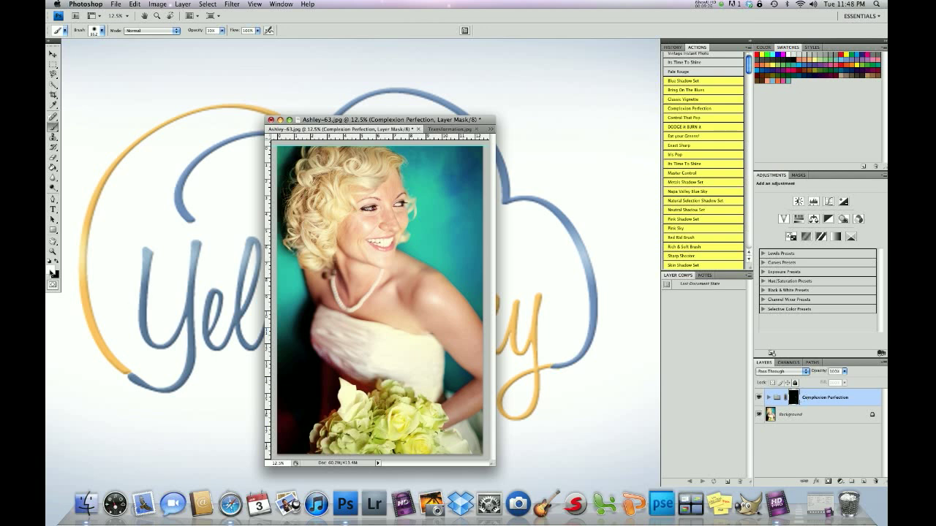
pyautogui.press('x')
# - Paint the Complexion Perfection effect onto the bride's cheeks and chin with a smaller brush at 100% opacity
pyautogui.press('super+equal')
pyautogui.press('super+equal')
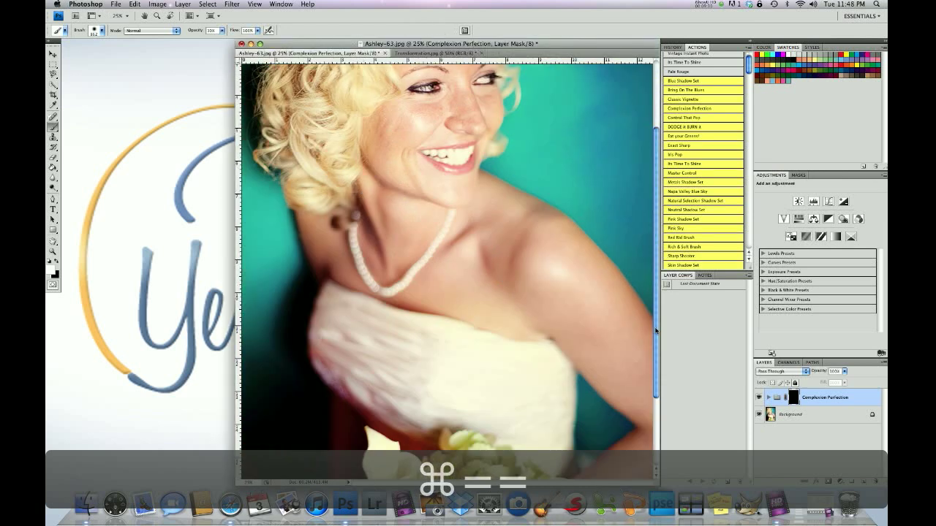
pyautogui.scroll(5, 655, 330)
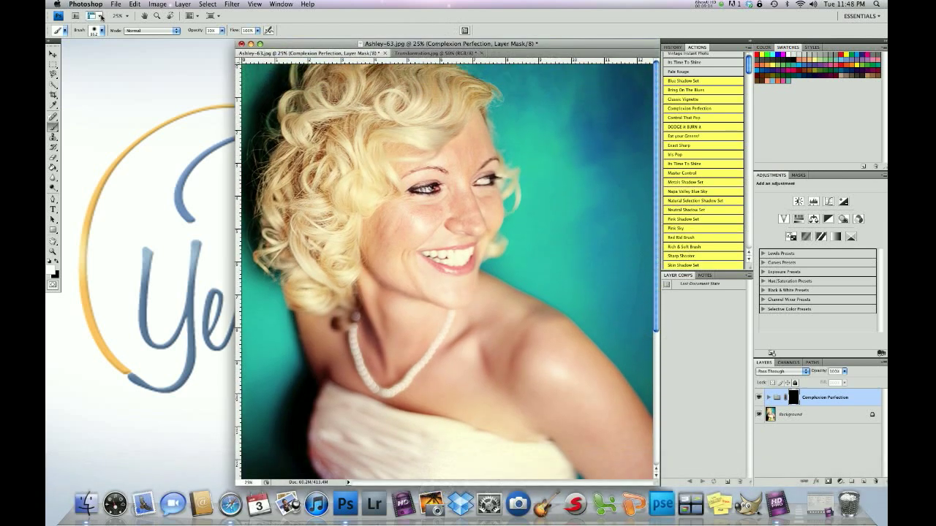
pyautogui.click(102, 30)
pyautogui.moveTo(130, 54); pyautogui.dragTo(120, 59)
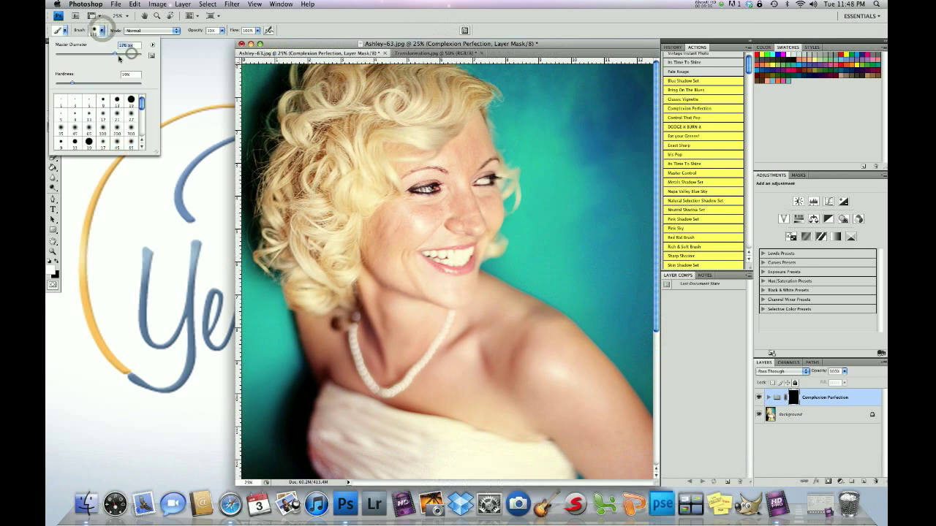
pyautogui.click(221, 30)
pyautogui.moveTo(223, 41); pyautogui.dragTo(291, 50)
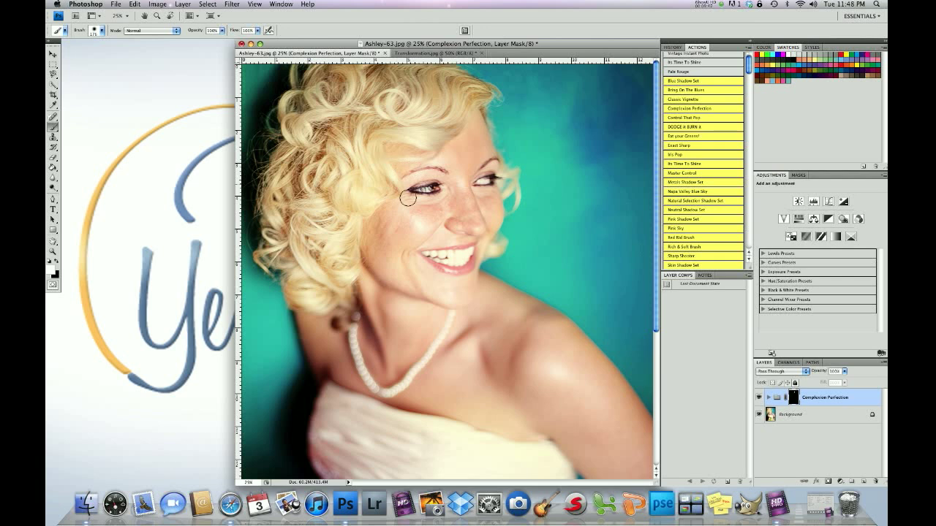
pyautogui.moveTo(436, 212)
pyautogui.mouseDown()
pyautogui.moveTo(398, 242)
pyautogui.moveTo(405, 223)
pyautogui.moveTo(393, 230)
pyautogui.moveTo(392, 215)
pyautogui.moveTo(374, 227)
pyautogui.moveTo(378, 257)
pyautogui.moveTo(392, 276)
pyautogui.moveTo(405, 280)
pyautogui.moveTo(382, 263)
pyautogui.moveTo(379, 237)
pyautogui.moveTo(395, 213)
pyautogui.moveTo(390, 231)
pyautogui.moveTo(438, 208)
pyautogui.moveTo(396, 210)
pyautogui.moveTo(405, 166)
pyautogui.mouseUp()
pyautogui.moveTo(418, 274)
pyautogui.mouseDown()
pyautogui.moveTo(464, 291)
pyautogui.moveTo(396, 283)
pyautogui.moveTo(420, 279)
pyautogui.moveTo(418, 268)
pyautogui.moveTo(447, 282)
pyautogui.mouseUp()
# - Smooth the forehead and the skin around the nose and mouth on the Complexion Perfection mask, using progressively smaller brushes
pyautogui.click(101, 32)
pyautogui.moveTo(115, 54); pyautogui.dragTo(111, 53)
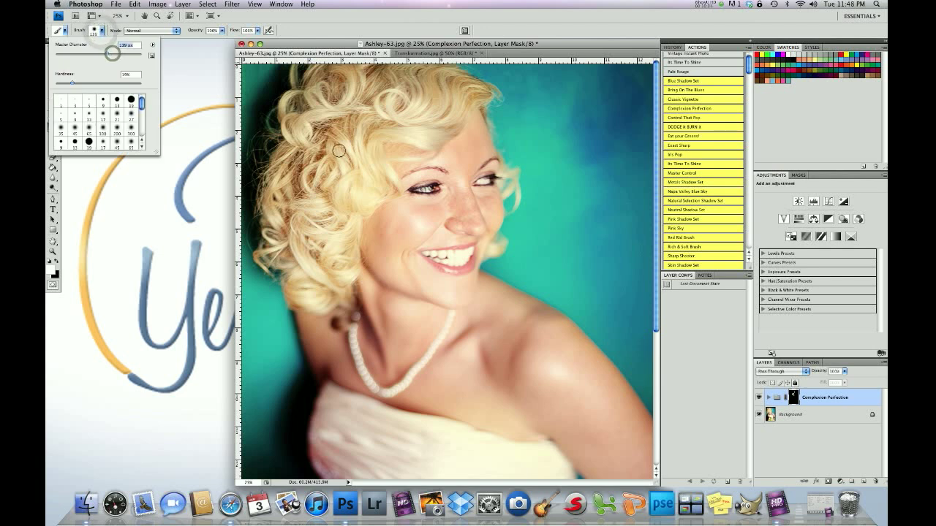
pyautogui.click(416, 151)
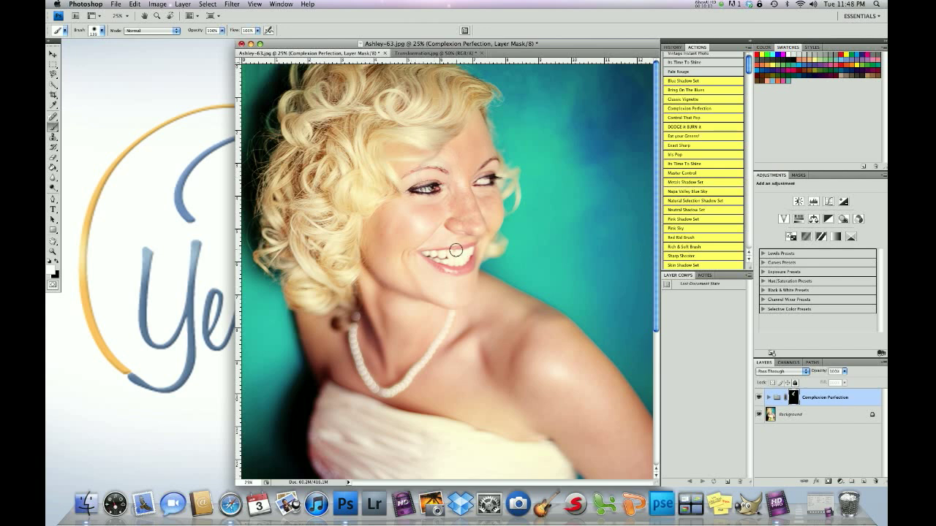
pyautogui.click(101, 31)
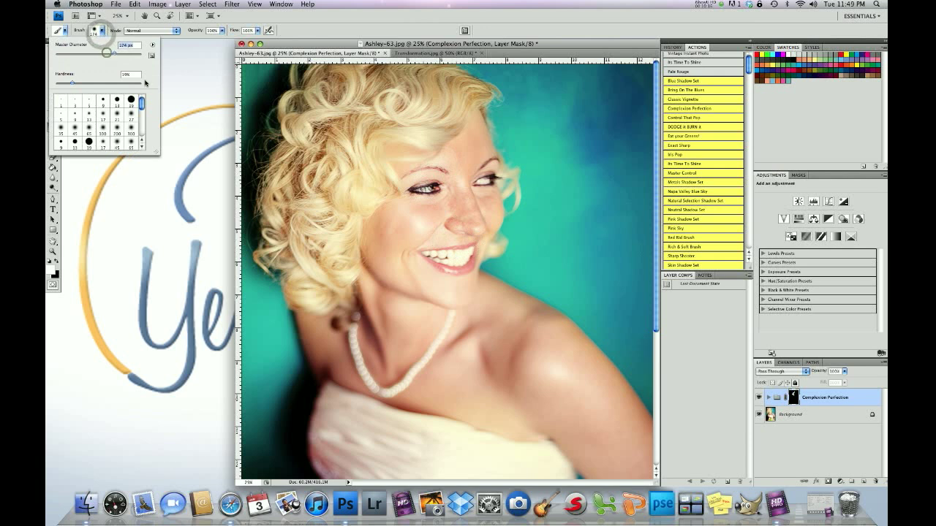
pyautogui.moveTo(108, 52); pyautogui.dragTo(94, 53)
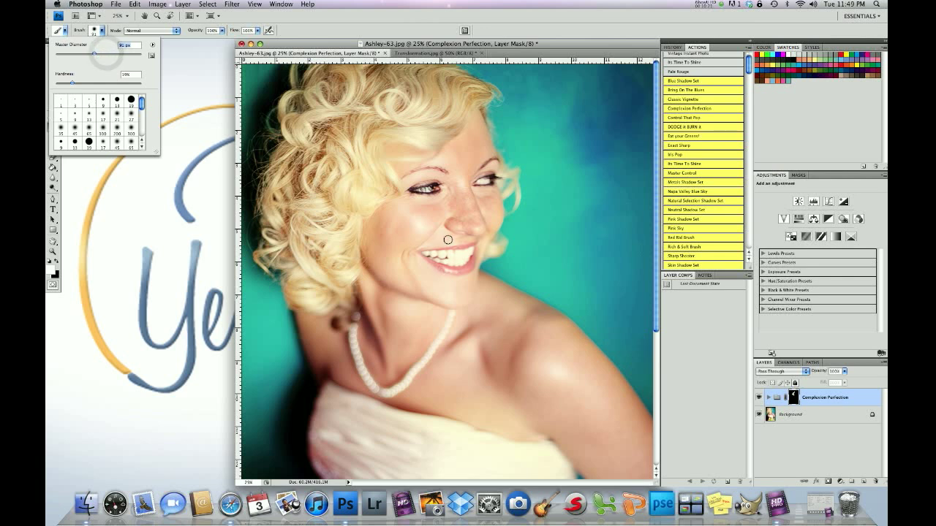
pyautogui.moveTo(464, 240)
pyautogui.mouseDown()
pyautogui.moveTo(481, 197)
pyautogui.moveTo(493, 194)
pyautogui.moveTo(479, 196)
pyautogui.moveTo(490, 225)
pyautogui.moveTo(490, 195)
pyautogui.moveTo(493, 226)
pyautogui.moveTo(495, 170)
pyautogui.moveTo(475, 156)
pyautogui.mouseUp()
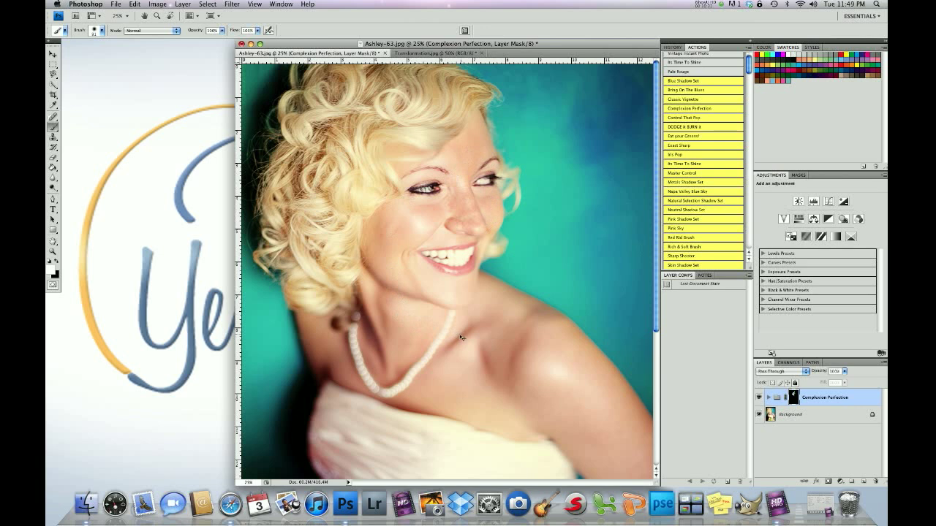
# - Touch up the skin between the eyes with a slightly larger brush, and paint the smoothing off the nose in black
pyautogui.press('super+minus')
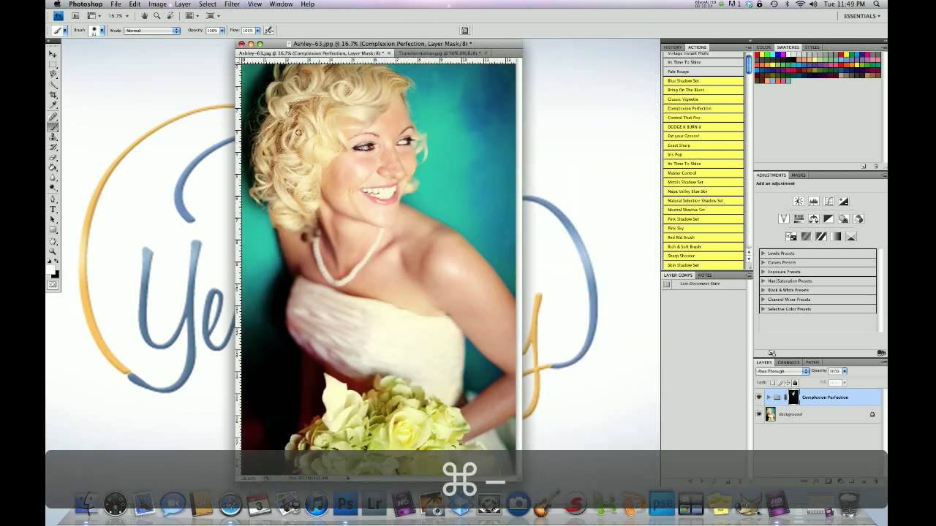
pyautogui.click(101, 31)
pyautogui.moveTo(92, 54); pyautogui.dragTo(104, 55)
pyautogui.click(384, 149)
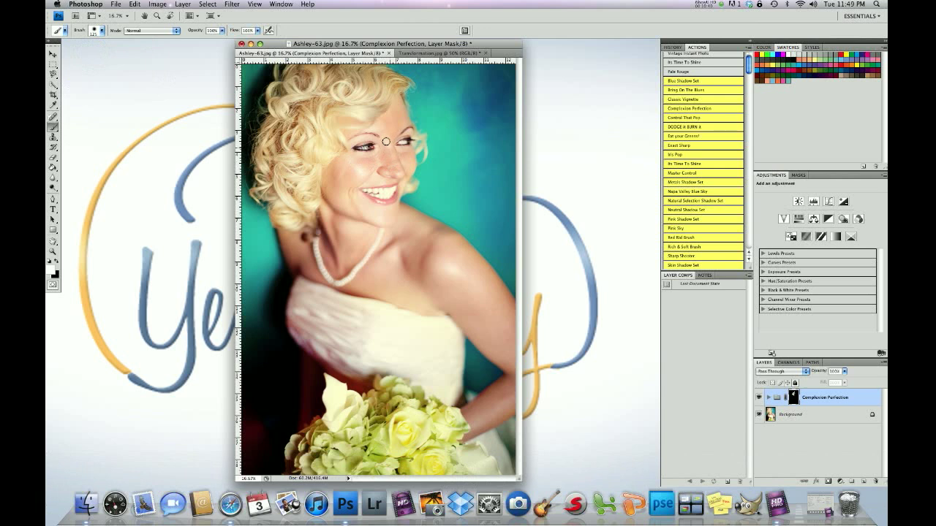
pyautogui.click(56, 260)
pyautogui.click(392, 158)
# - Enlarge the brush considerably and paint the Complexion Perfection effect in white onto the backdrop on both sides of the bride
pyautogui.click(101, 30)
pyautogui.moveTo(108, 55); pyautogui.dragTo(132, 55)
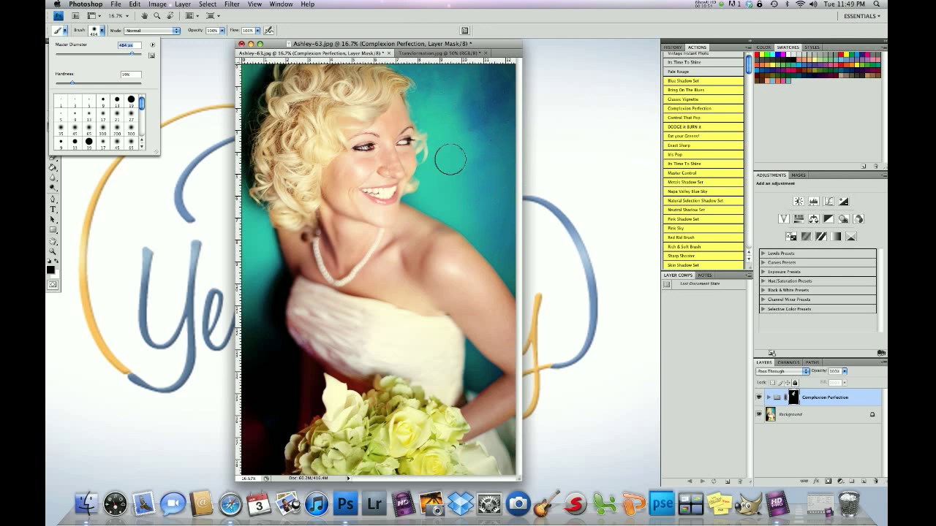
pyautogui.moveTo(130, 54)
pyautogui.mouseDown()
pyautogui.moveTo(123, 52)
pyautogui.moveTo(134, 54)
pyautogui.mouseUp()
pyautogui.click(433, 85)
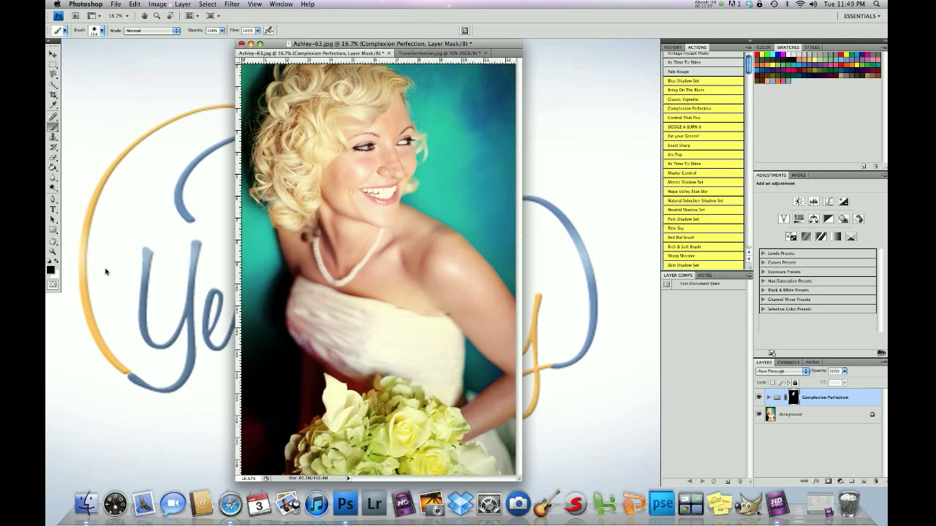
pyautogui.click(56, 261)
pyautogui.moveTo(437, 81)
pyautogui.mouseDown()
pyautogui.moveTo(492, 90)
pyautogui.moveTo(484, 118)
pyautogui.mouseUp()
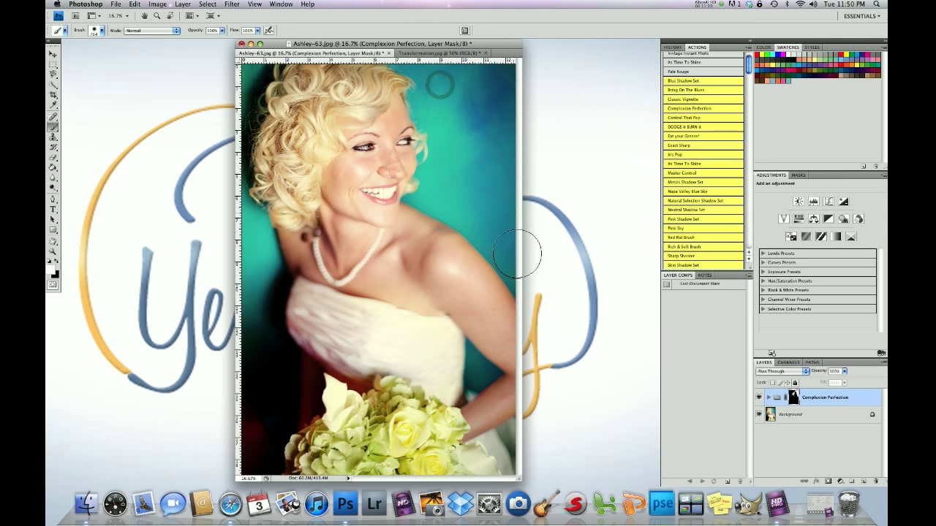
pyautogui.click(254, 298)
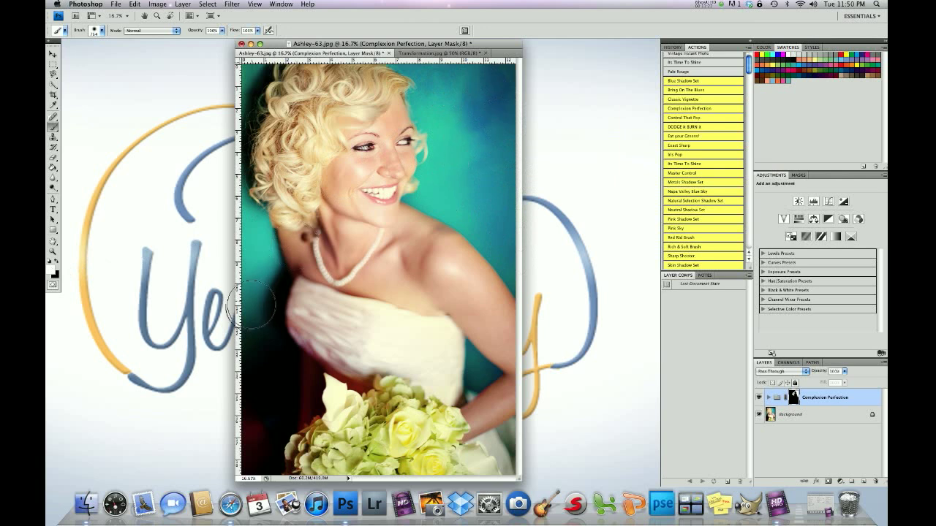
pyautogui.click(254, 79)
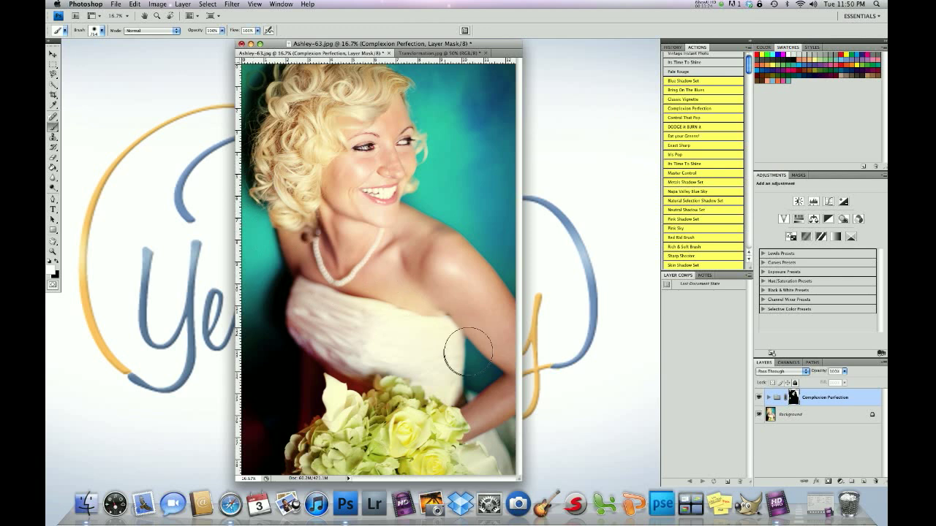
pyautogui.press('super+minus')
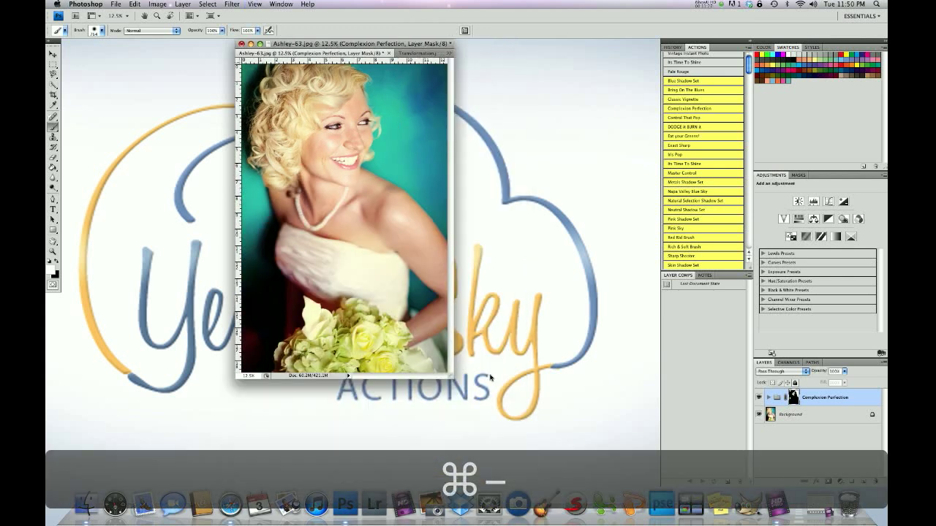